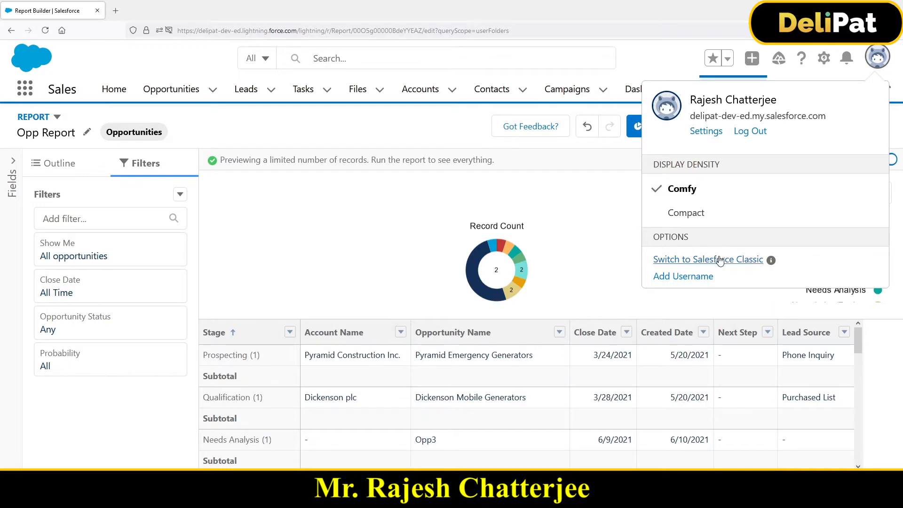
- Switch from Lightning Experience to Salesforce Classic and open the Setup home page
{"action": "left_click", "coordinate": [719, 259]}
{"action": "left_click", "coordinate": [467, 284]}
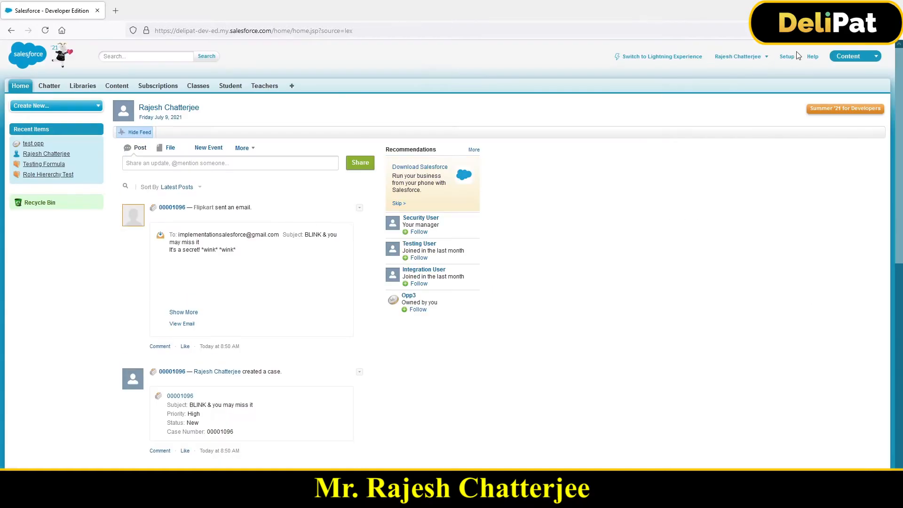
{"action": "left_click", "coordinate": [787, 57]}
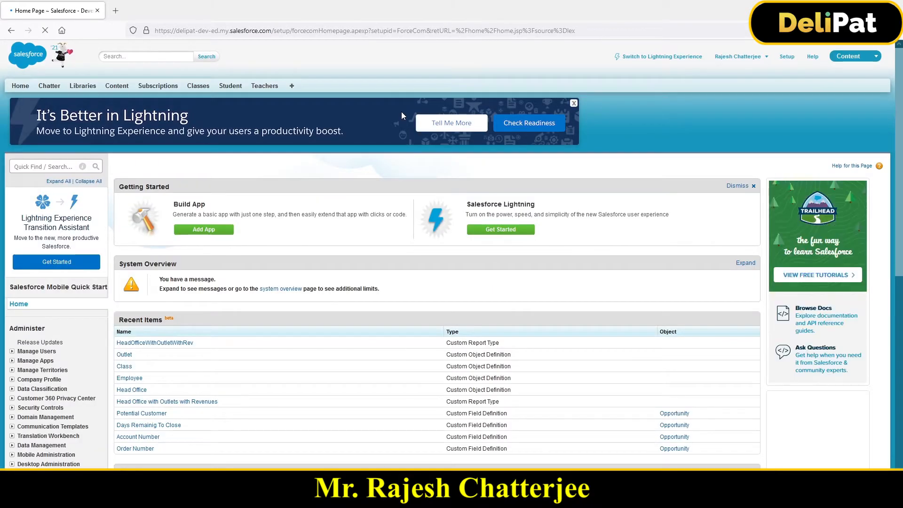
{"action": "key", "text": "ctrl+plus"}
{"action": "key", "text": "ctrl+plus"}
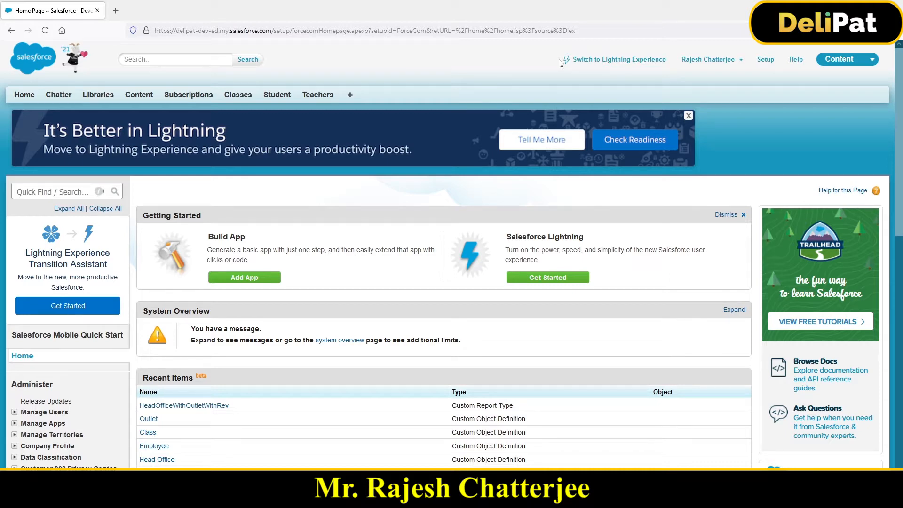
- Switch to the Sales app and open Reports from the list of all tabs, declining the guided tour
{"action": "left_click", "coordinate": [847, 61]}
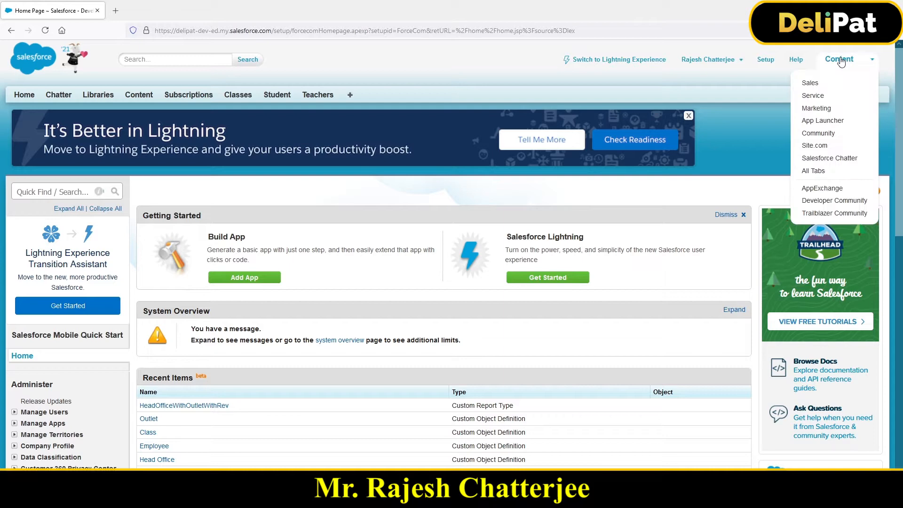
{"action": "left_click", "coordinate": [805, 83]}
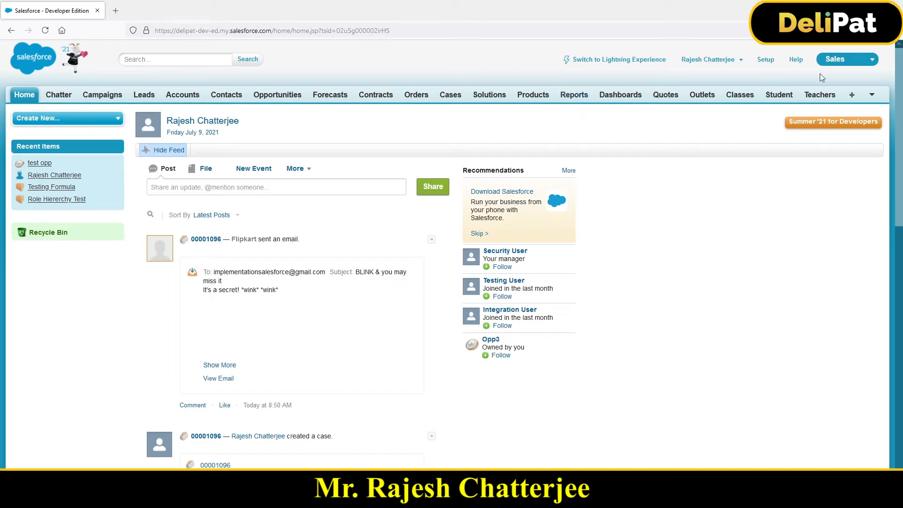
{"action": "left_click", "coordinate": [852, 97]}
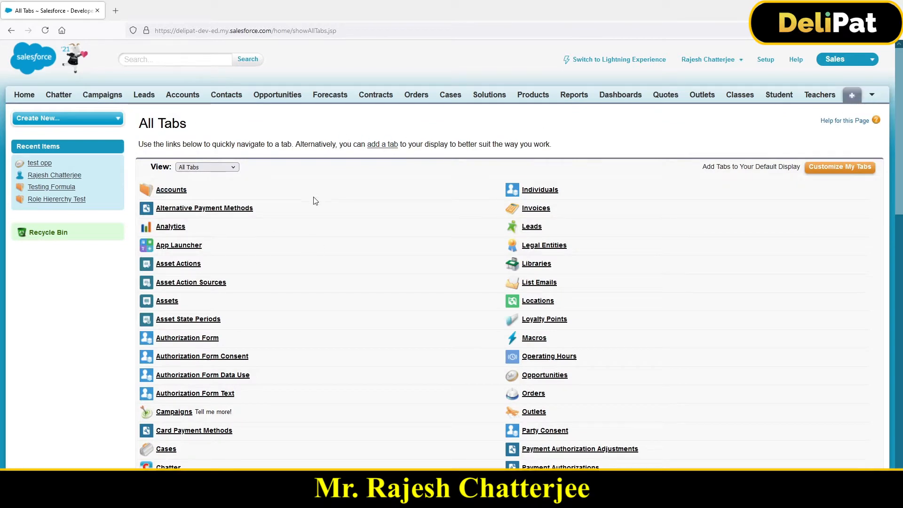
{"action": "type", "text": "ep"}
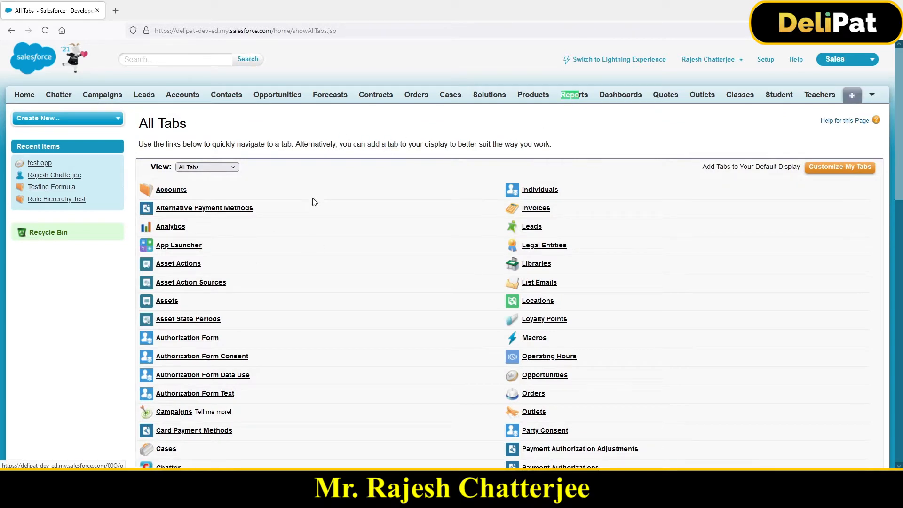
{"action": "type", "text": "r"}
{"action": "key", "text": "Return"}
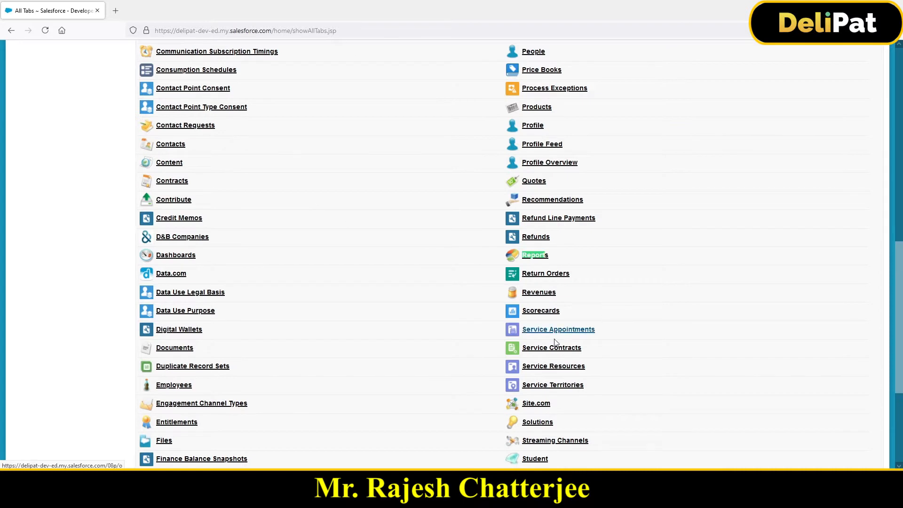
{"action": "scroll", "coordinate": [557, 329], "scroll_direction": "down", "scroll_amount": 2}
{"action": "left_click", "coordinate": [535, 198]}
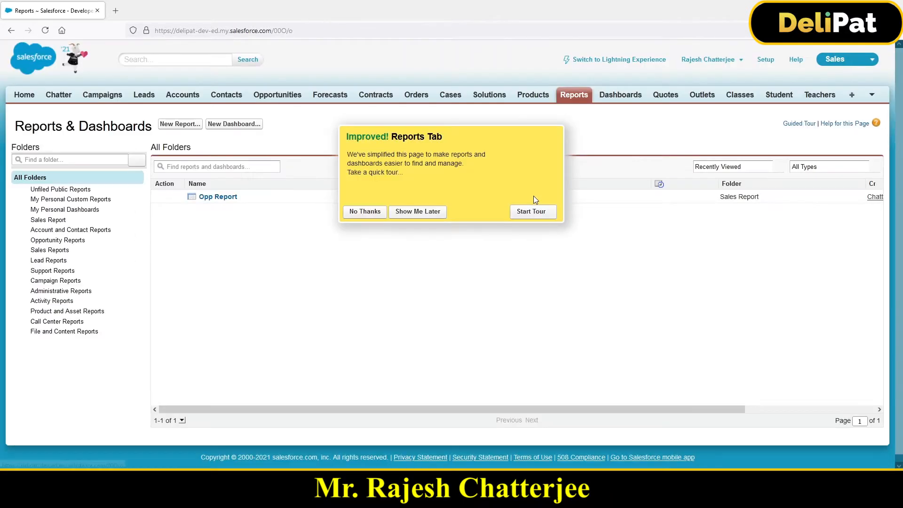
{"action": "left_click", "coordinate": [362, 212]}
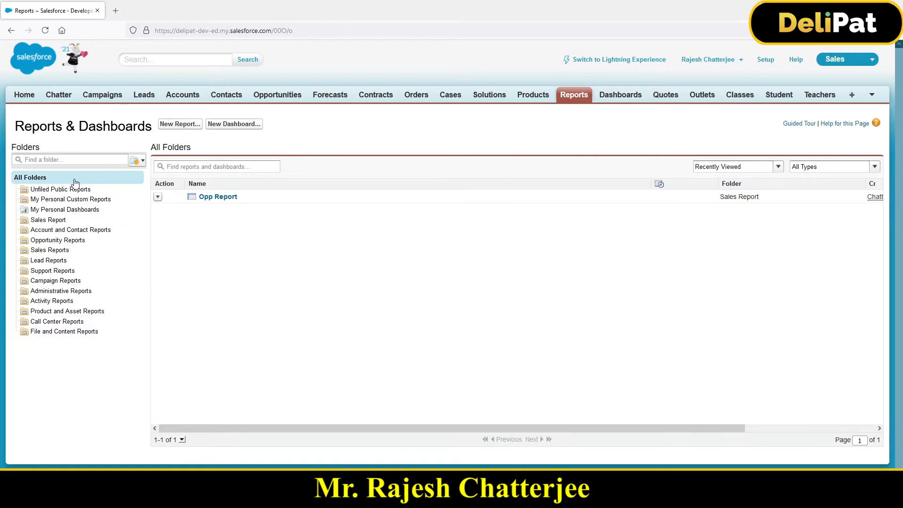
- Open Opp Report from the Sales Report folder in a new browser tab and view its records
{"action": "left_click", "coordinate": [39, 221]}
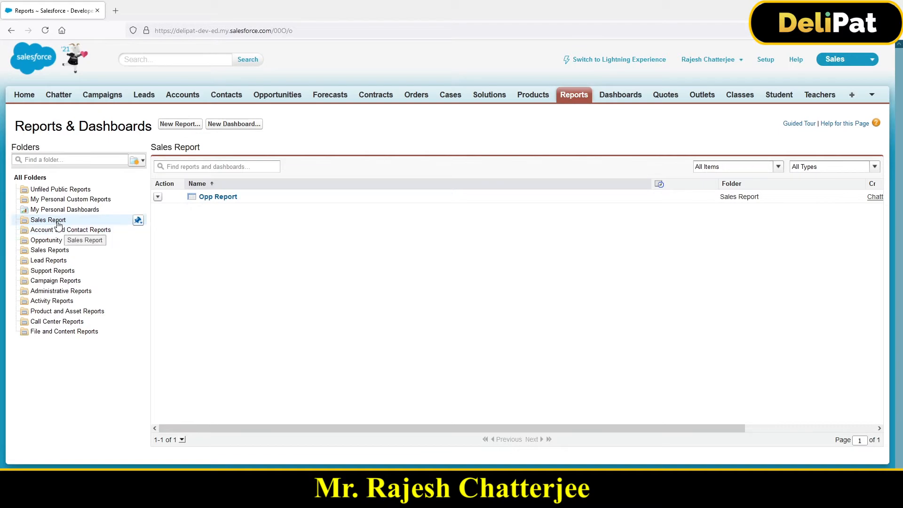
{"action": "right_click", "coordinate": [226, 200]}
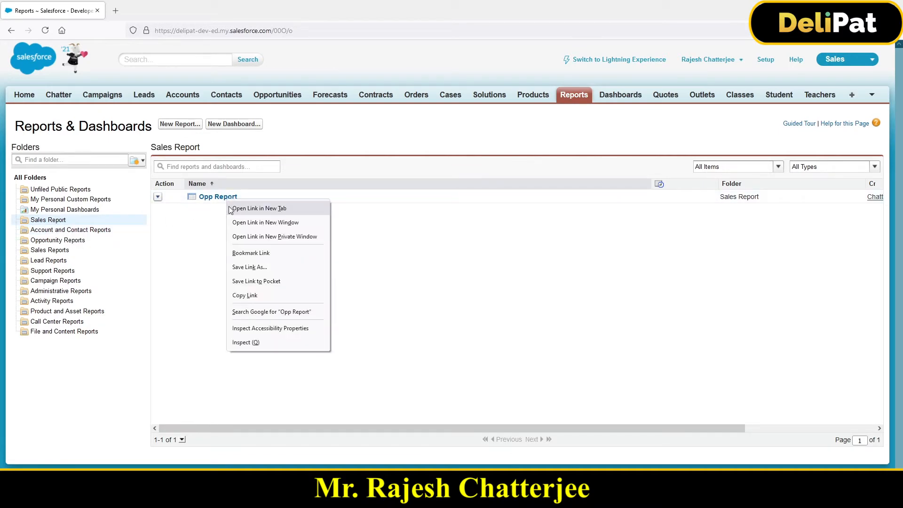
{"action": "left_click", "coordinate": [230, 209]}
{"action": "left_click", "coordinate": [172, 10]}
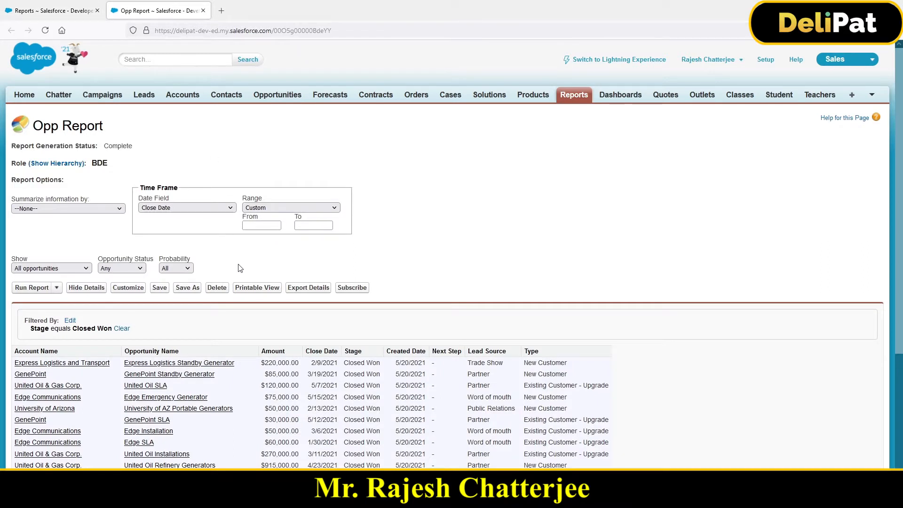
{"action": "scroll", "coordinate": [251, 256], "scroll_direction": "down", "scroll_amount": 4}
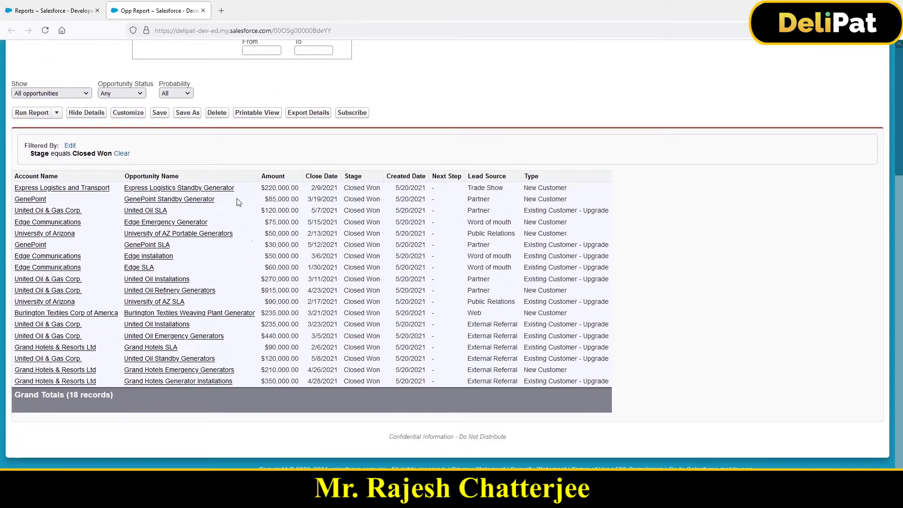
- Open Opp Report for customizing and remove the Next Step and Stage columns from the preview
{"action": "left_click", "coordinate": [134, 118]}
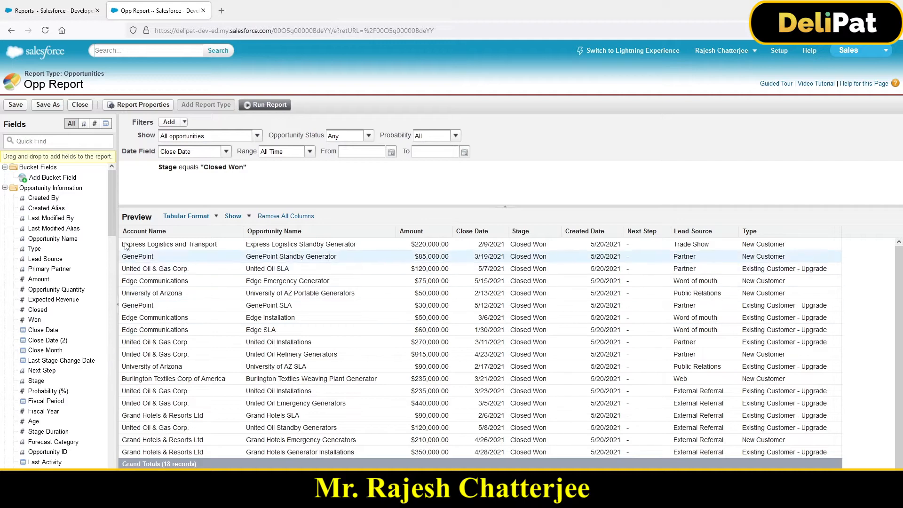
{"action": "double_click", "coordinate": [123, 218]}
{"action": "left_click_drag", "start_coordinate": [642, 231], "coordinate": [33, 266]}
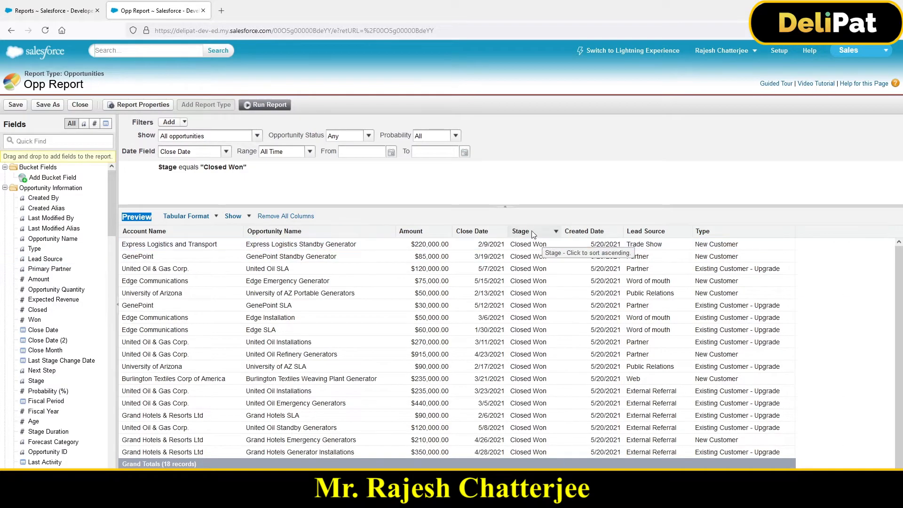
{"action": "left_click_drag", "start_coordinate": [532, 231], "coordinate": [35, 258]}
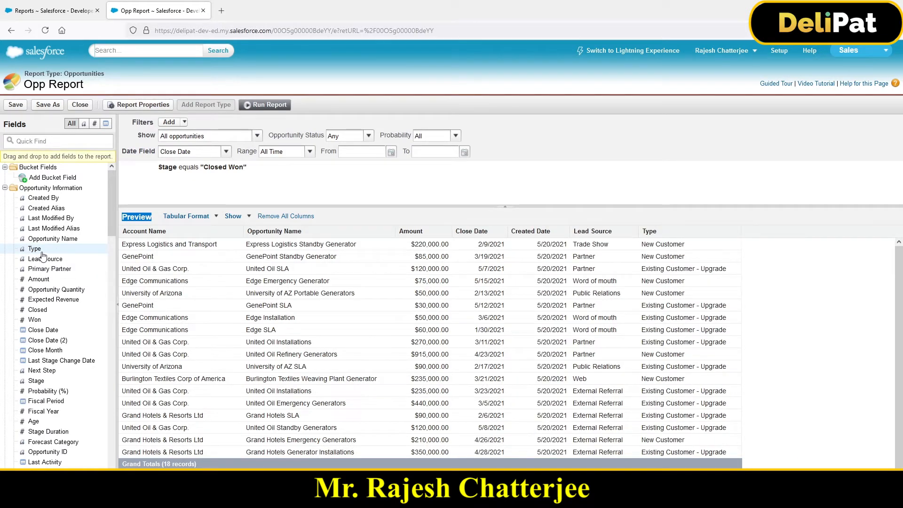
- Find the Stage field by searching for "stage" and add it as a column between Amount and Close Date
{"action": "left_click", "coordinate": [42, 142]}
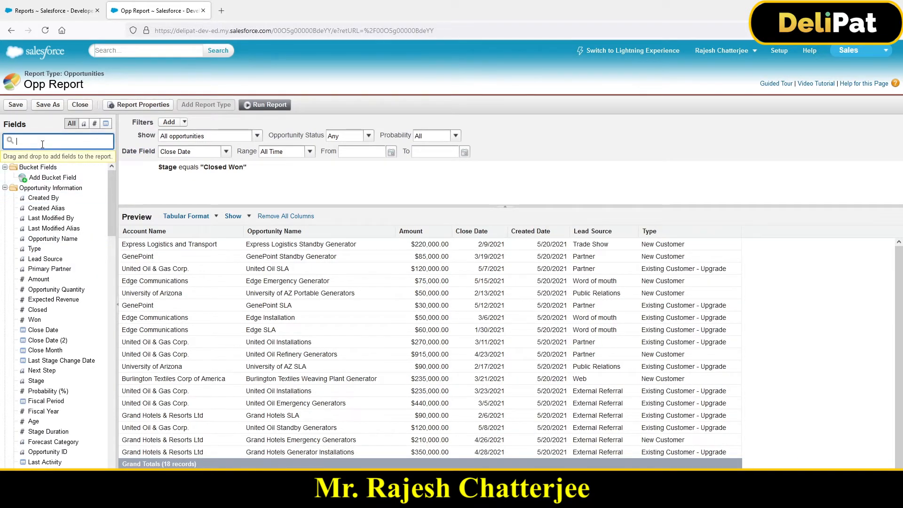
{"action": "type", "text": "stage"}
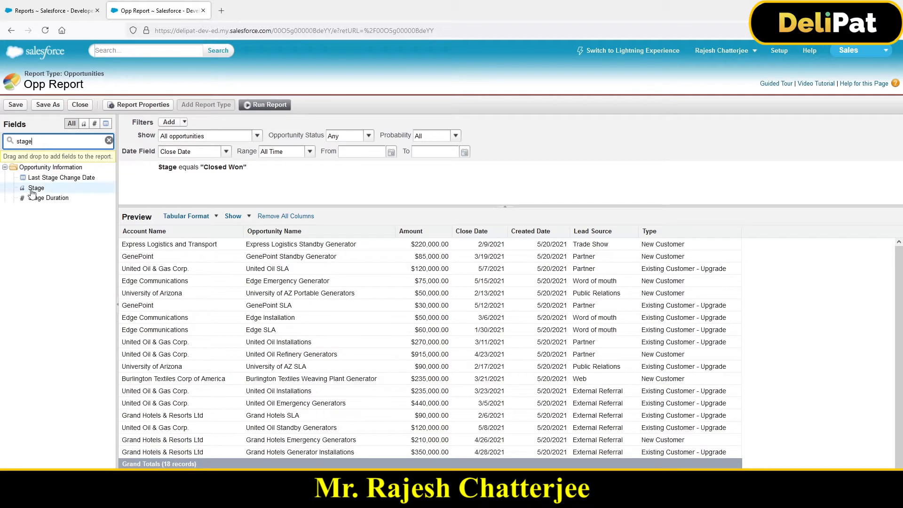
{"action": "left_click_drag", "start_coordinate": [32, 193], "coordinate": [446, 251]}
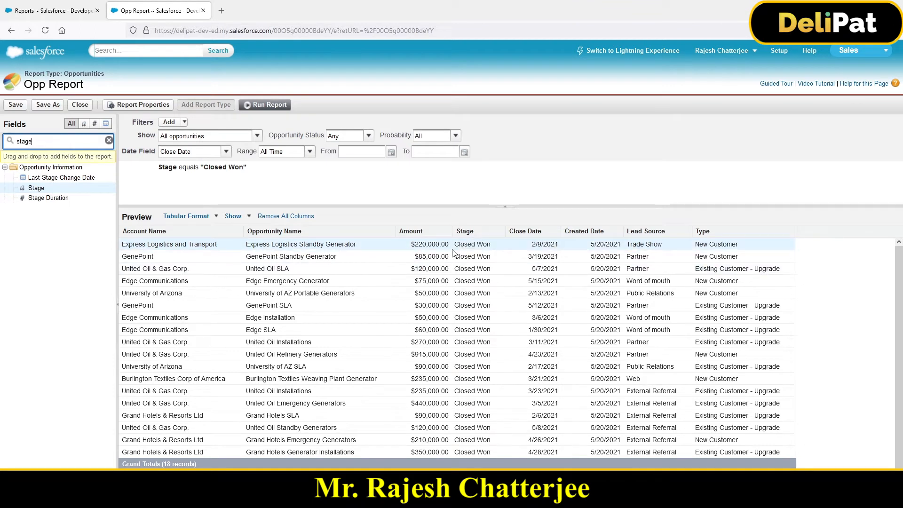
- Review the options of the Show and Date Field filters, keeping All opportunities and Close Date
{"action": "mouse_move", "coordinate": [356, 162]}
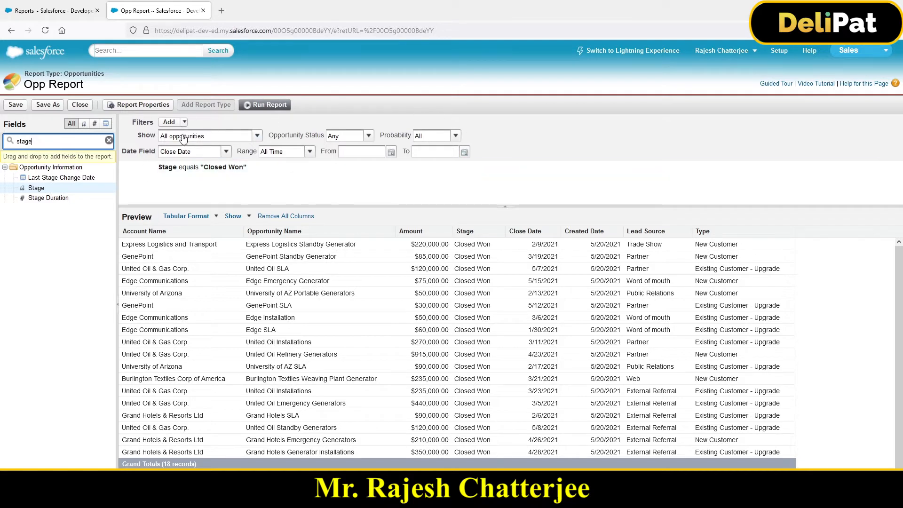
{"action": "left_click", "coordinate": [256, 136]}
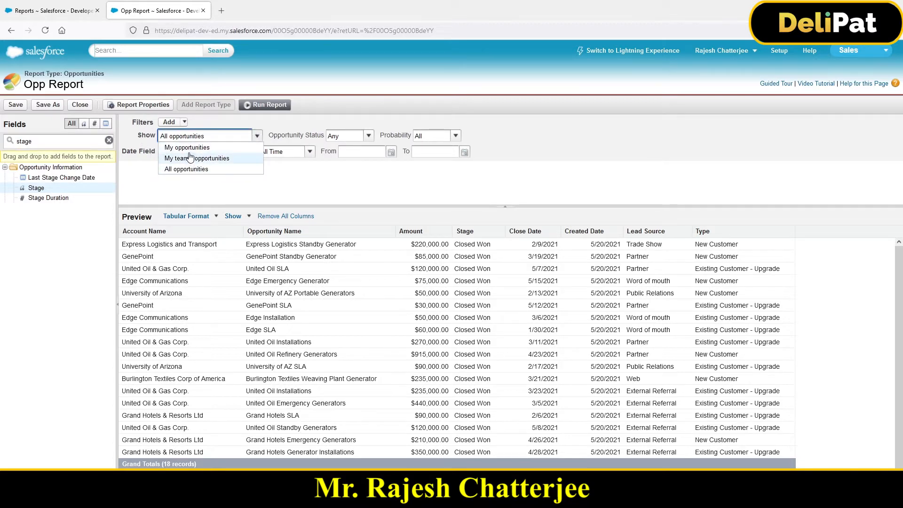
{"action": "left_click", "coordinate": [195, 170]}
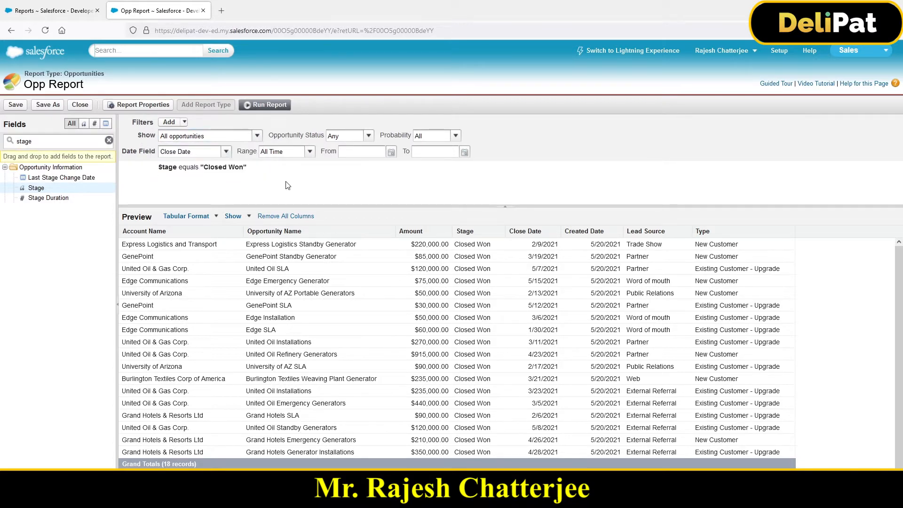
{"action": "left_click_drag", "start_coordinate": [123, 151], "coordinate": [151, 153]}
{"action": "left_click", "coordinate": [226, 151]}
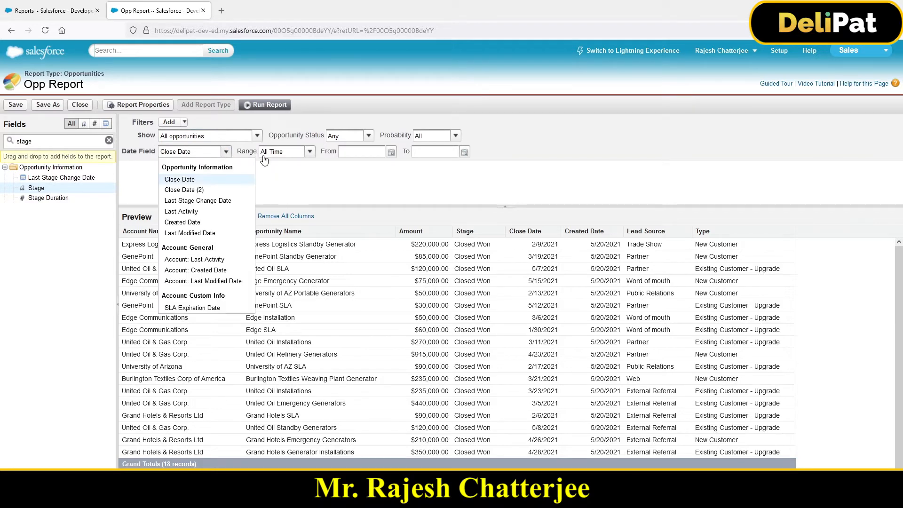
{"action": "left_click", "coordinate": [312, 158]}
- Browse the close date range options, try the Custom range, and restore All Time
{"action": "left_click", "coordinate": [311, 154]}
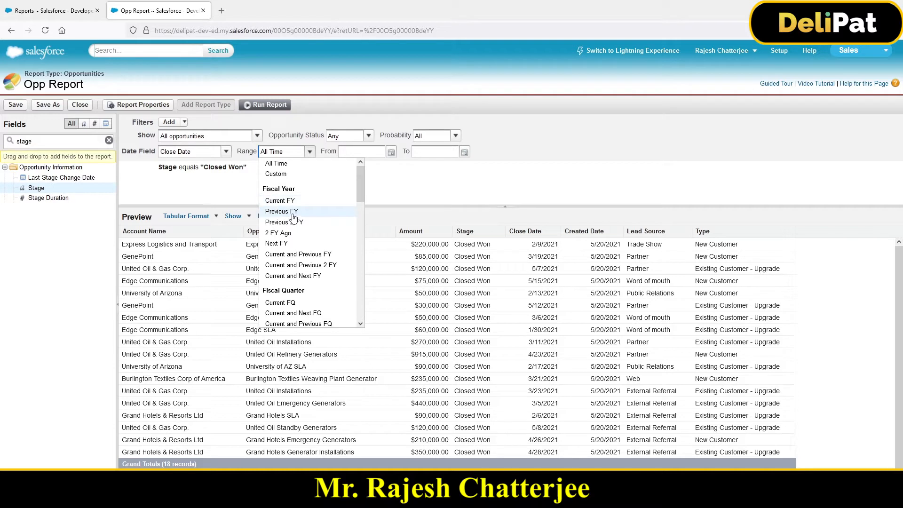
{"action": "scroll", "coordinate": [290, 273], "scroll_direction": "down", "scroll_amount": 5}
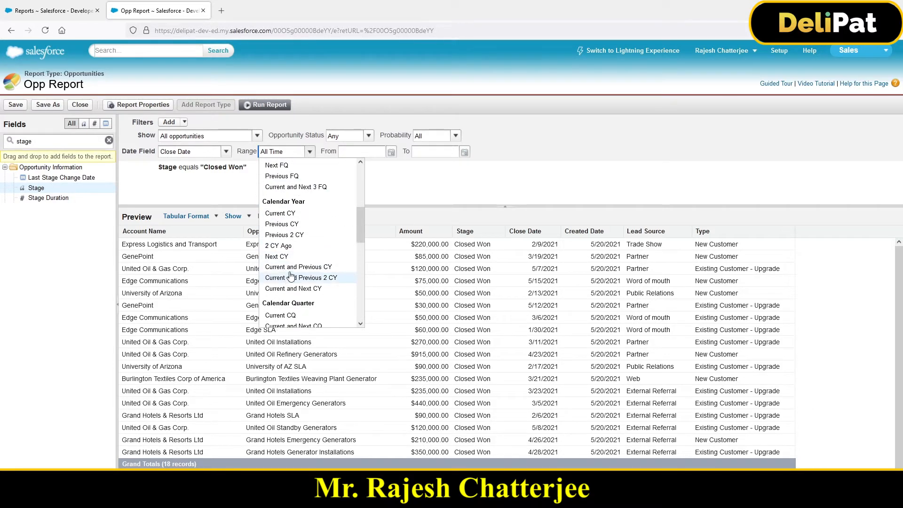
{"action": "scroll", "coordinate": [292, 237], "scroll_direction": "down", "scroll_amount": 4}
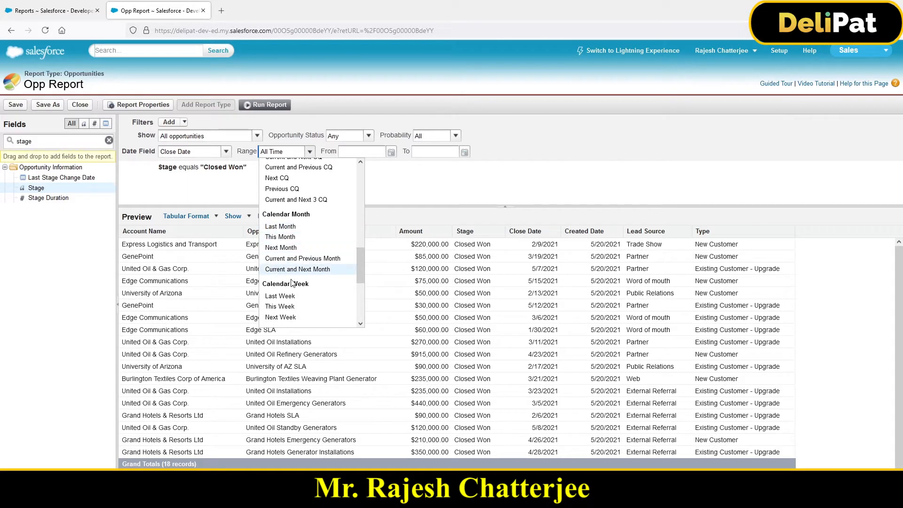
{"action": "scroll", "coordinate": [292, 282], "scroll_direction": "up", "scroll_amount": 9}
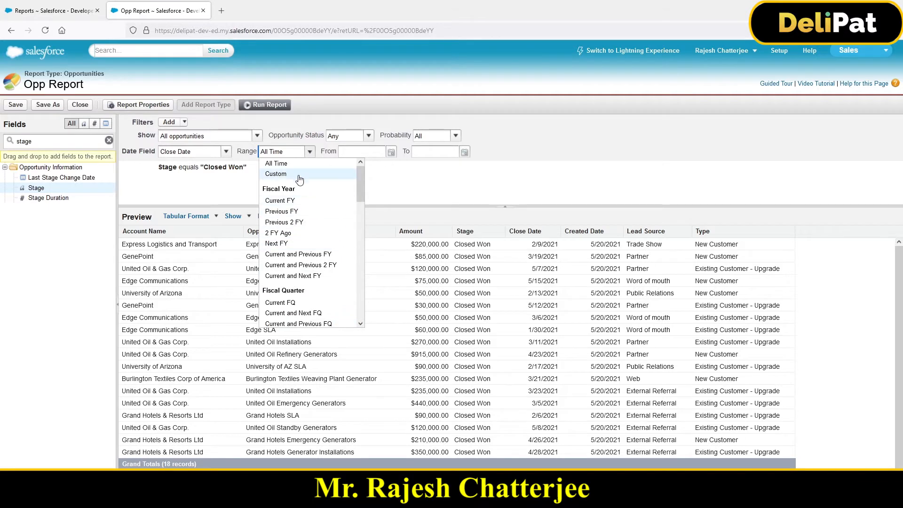
{"action": "left_click", "coordinate": [299, 174]}
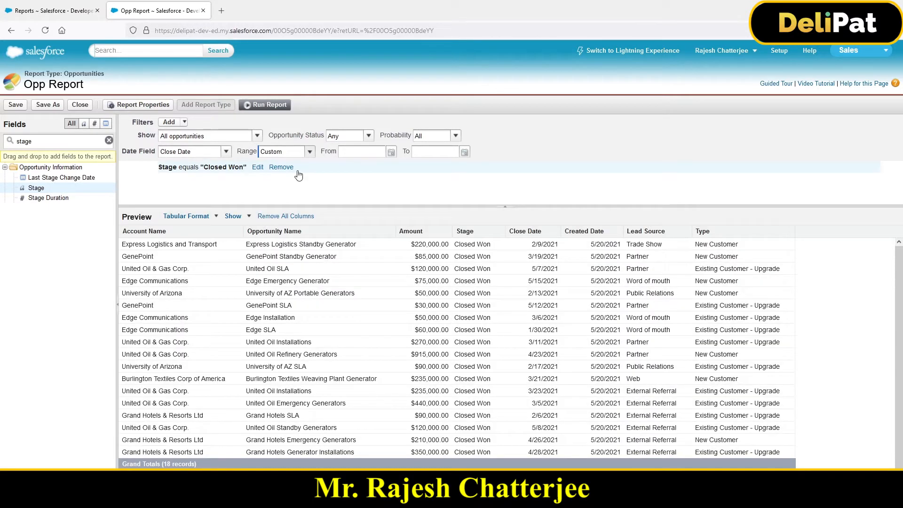
{"action": "left_click", "coordinate": [309, 151]}
{"action": "left_click", "coordinate": [296, 162]}
- Remove the Stage equals "Closed Won" filter and run the report
{"action": "left_click", "coordinate": [282, 167]}
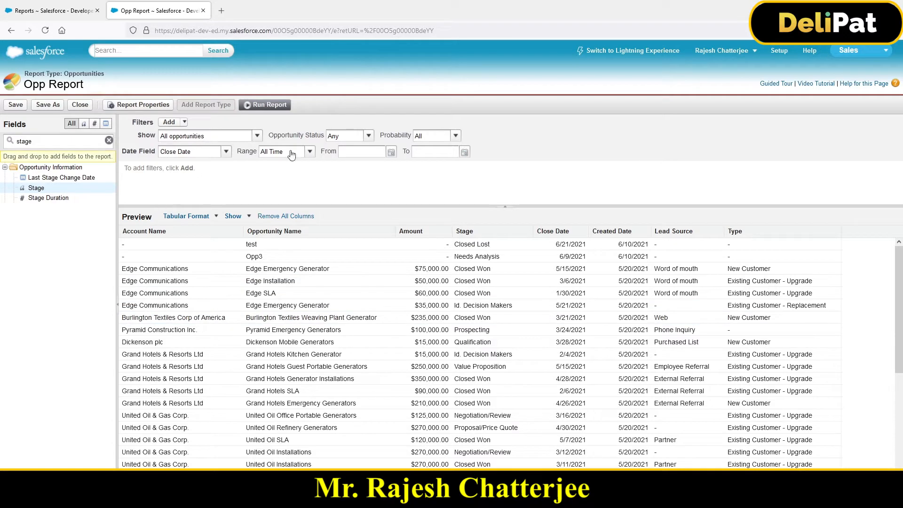
{"action": "left_click", "coordinate": [265, 105]}
{"action": "scroll", "coordinate": [133, 277], "scroll_direction": "down", "scroll_amount": 1}
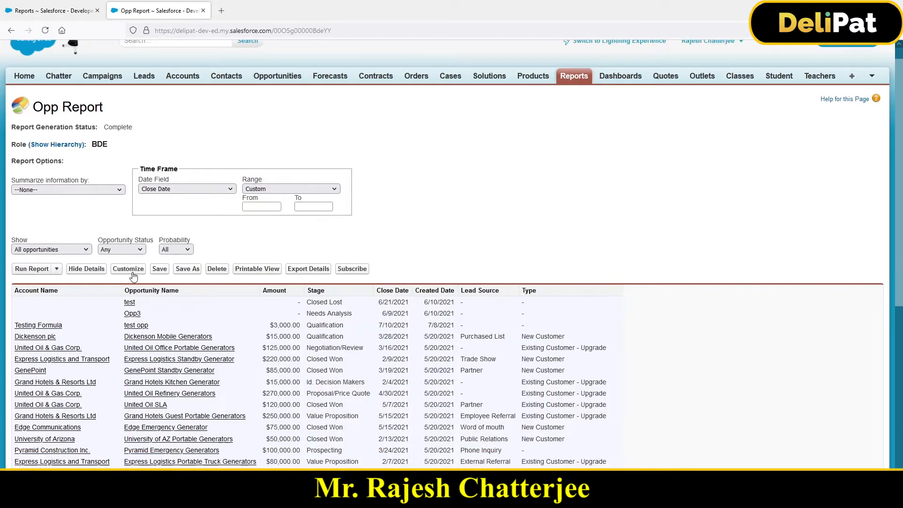
- Reopen Opp Report for customizing and open the Reports page in a separate browser tab
{"action": "left_click", "coordinate": [128, 269]}
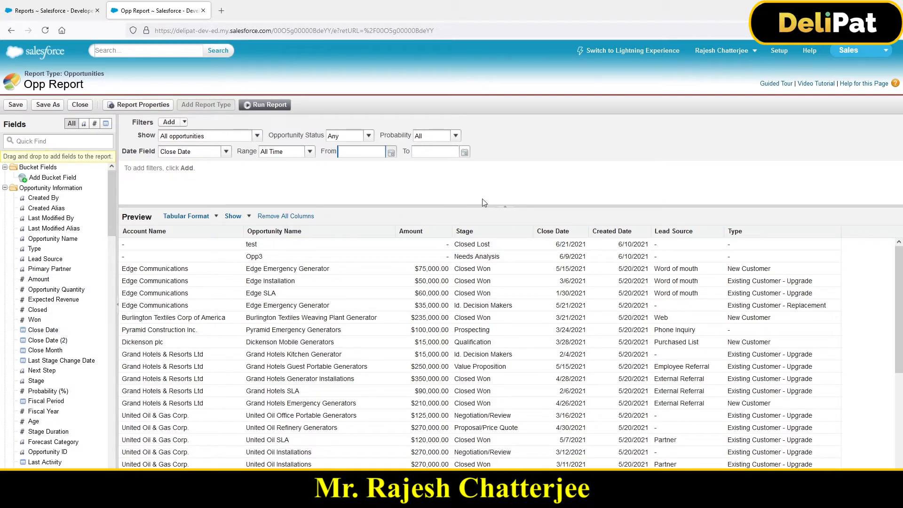
{"action": "middle_click", "coordinate": [780, 52]}
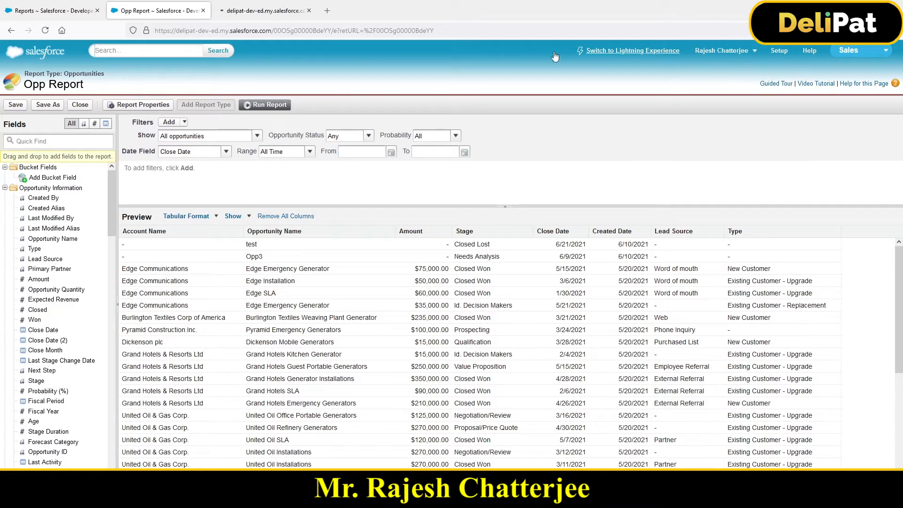
{"action": "left_click", "coordinate": [239, 12]}
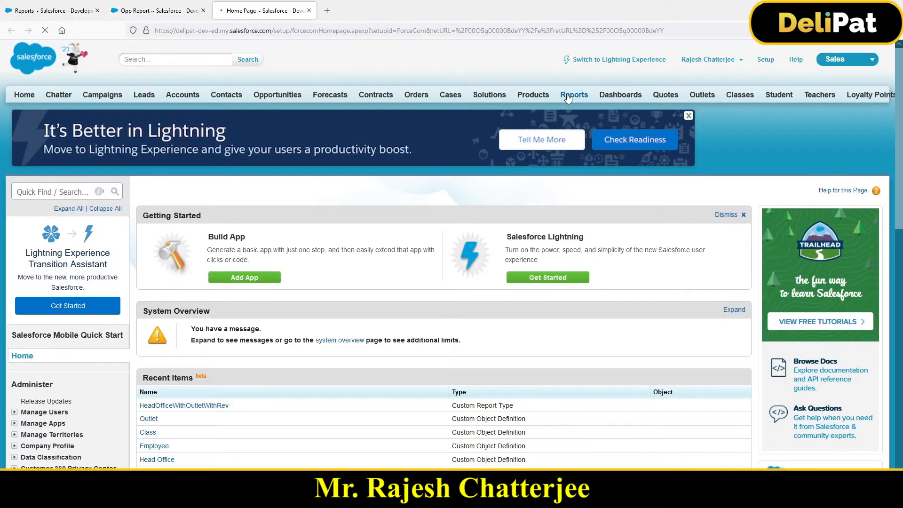
{"action": "left_click", "coordinate": [570, 93]}
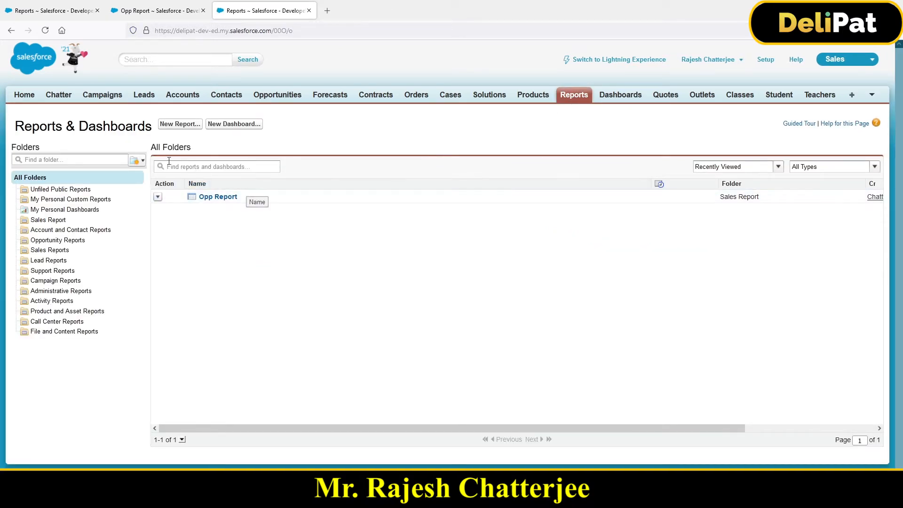
- Start a new report and browse the head office report types in the Other Reports folder
{"action": "left_click", "coordinate": [176, 127]}
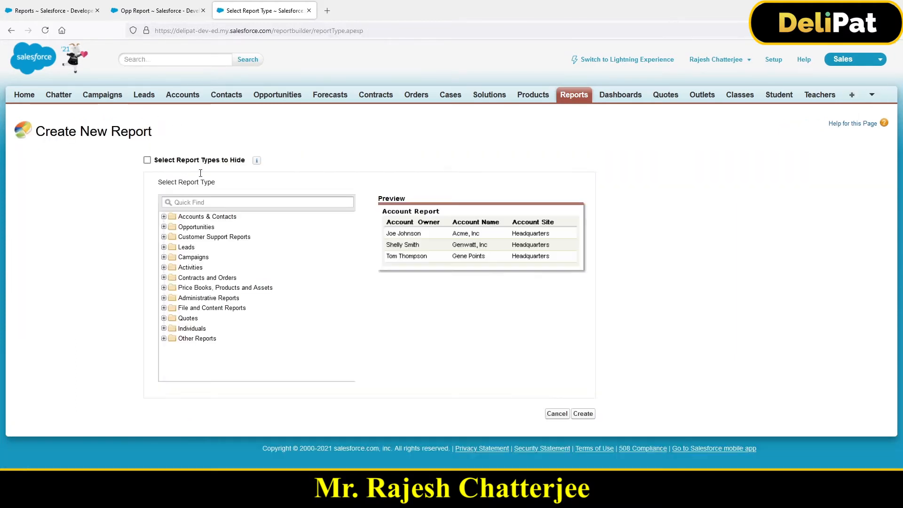
{"action": "left_click", "coordinate": [216, 201]}
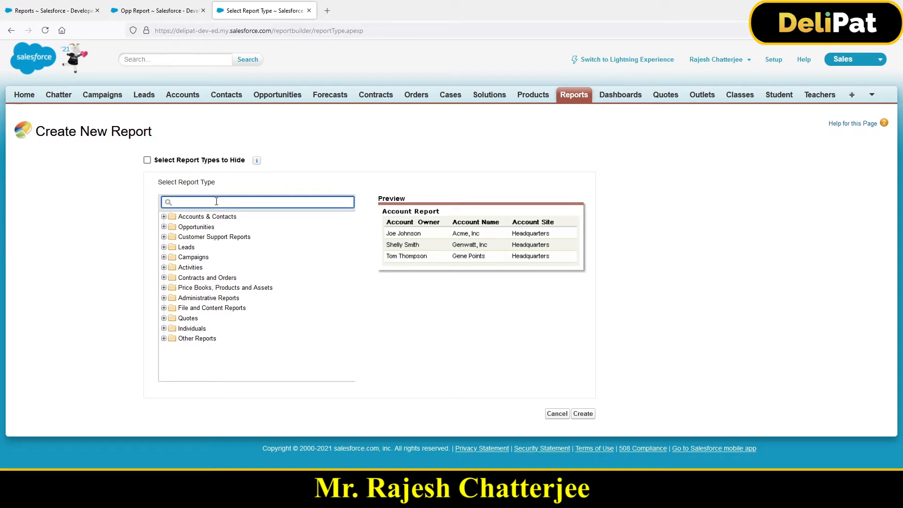
{"action": "left_click", "coordinate": [163, 338]}
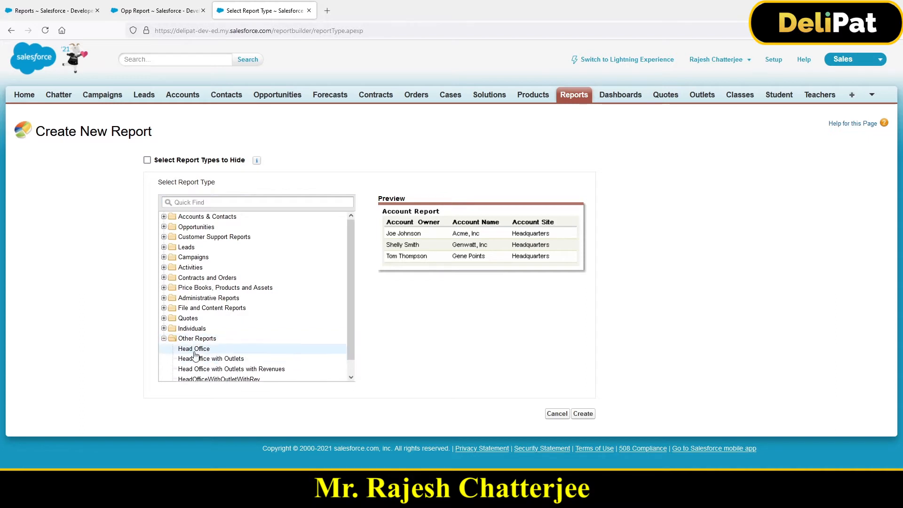
{"action": "left_click", "coordinate": [218, 369]}
{"action": "scroll", "coordinate": [219, 370], "scroll_direction": "down", "scroll_amount": 1}
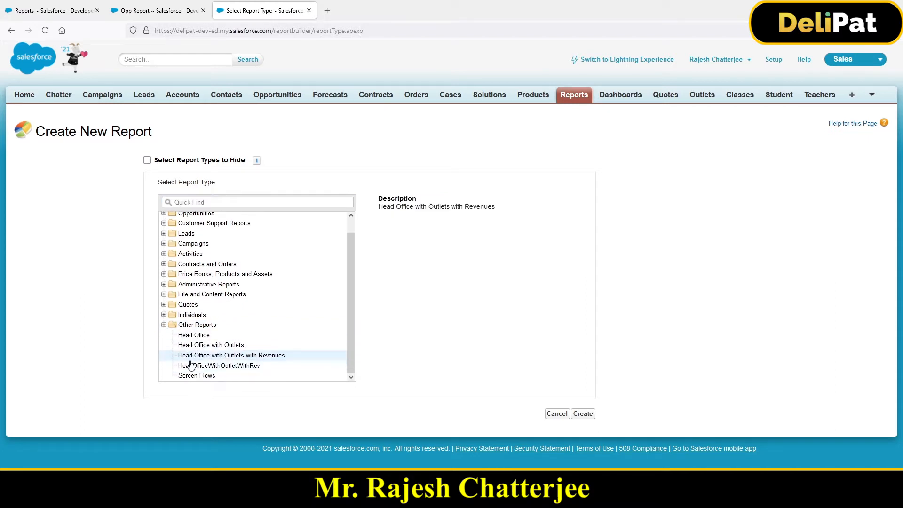
{"action": "left_click", "coordinate": [225, 366]}
- Search the report types for "opp" and create a report of the Opportunities type
{"action": "left_click", "coordinate": [208, 202]}
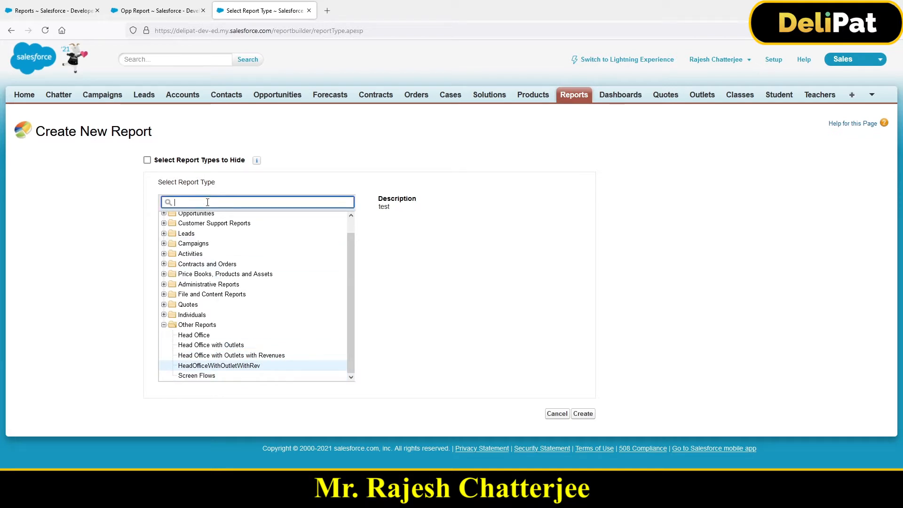
{"action": "type", "text": "opp"}
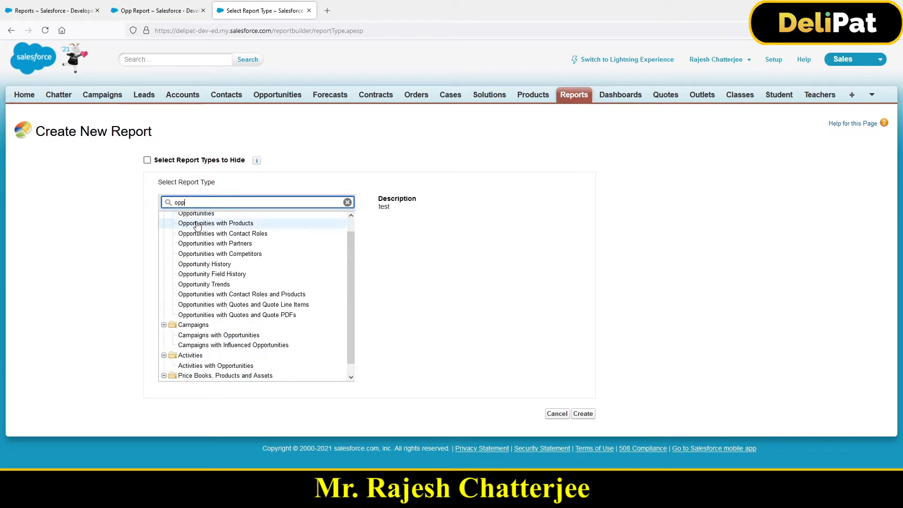
{"action": "left_click", "coordinate": [208, 228]}
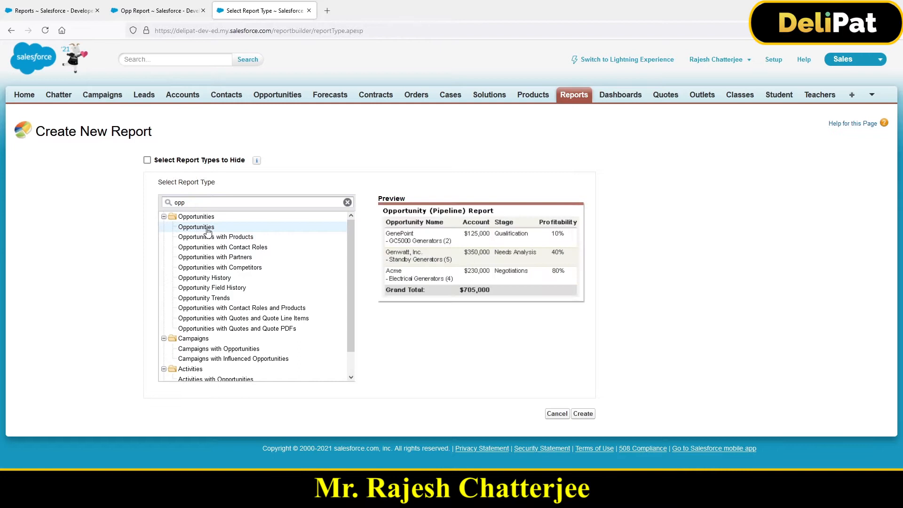
{"action": "left_click", "coordinate": [586, 416]}
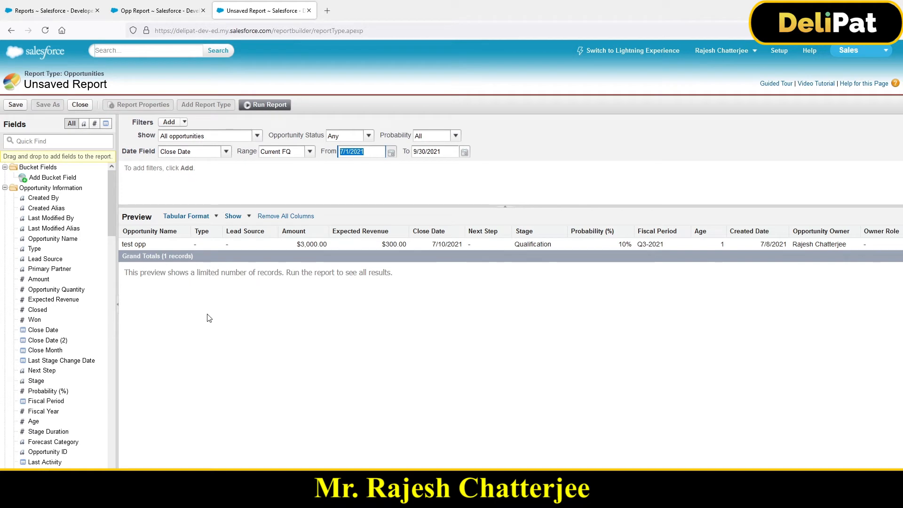
- Set the Close Date range of the new report to All Time
{"action": "double_click", "coordinate": [147, 219]}
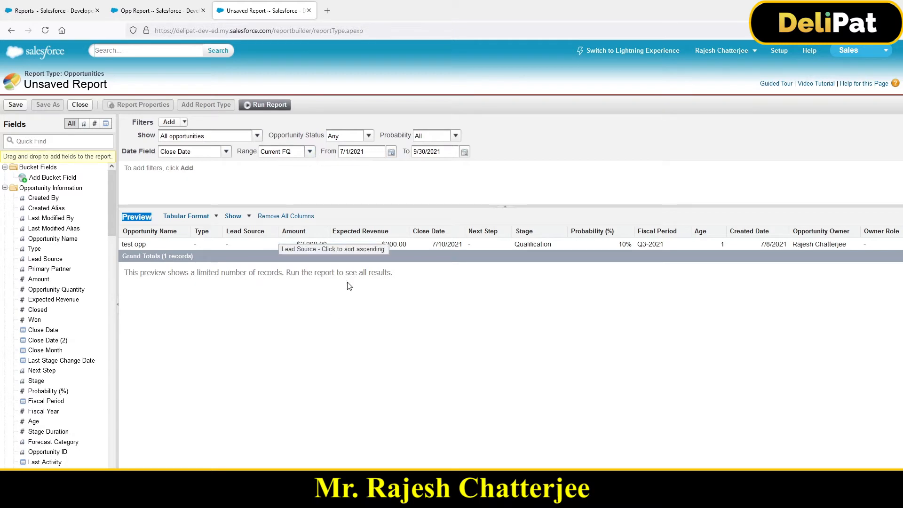
{"action": "left_click", "coordinate": [309, 152]}
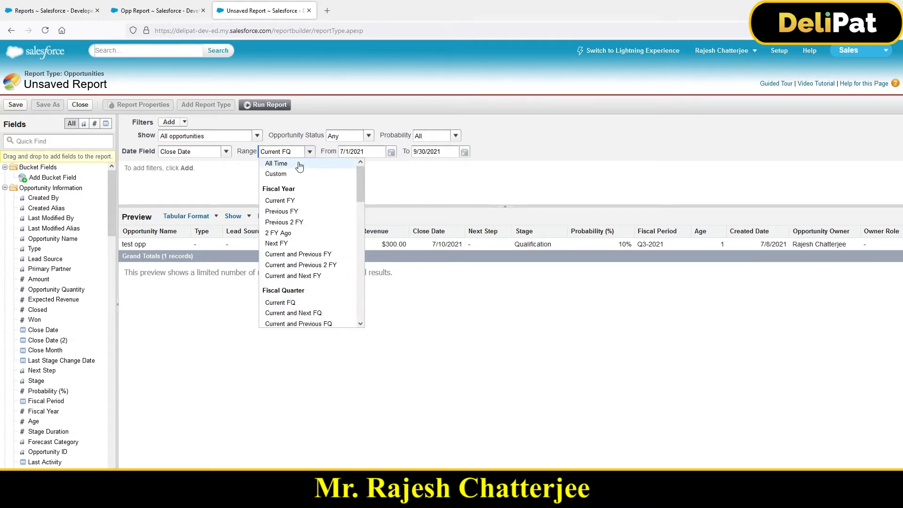
{"action": "left_click", "coordinate": [296, 162]}
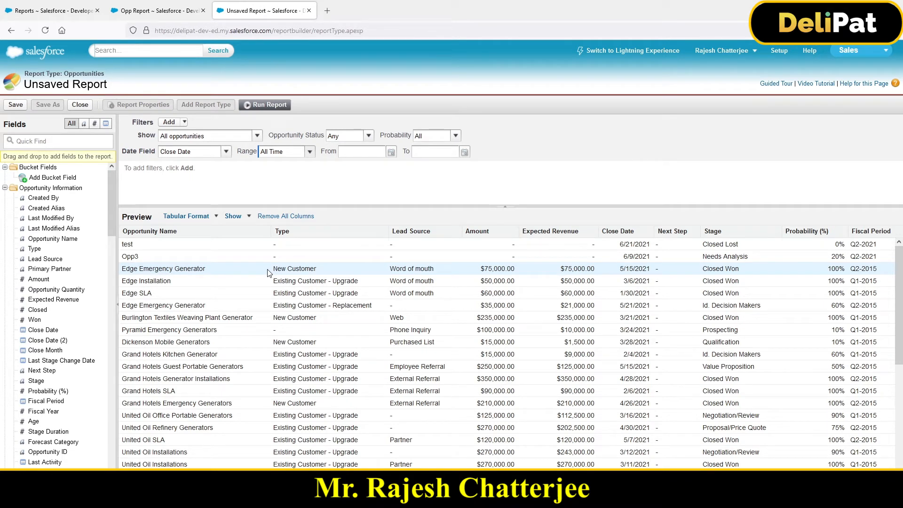
- Review the available report formats and the Show options of the preview, keeping the tabular format
{"action": "left_click", "coordinate": [197, 215]}
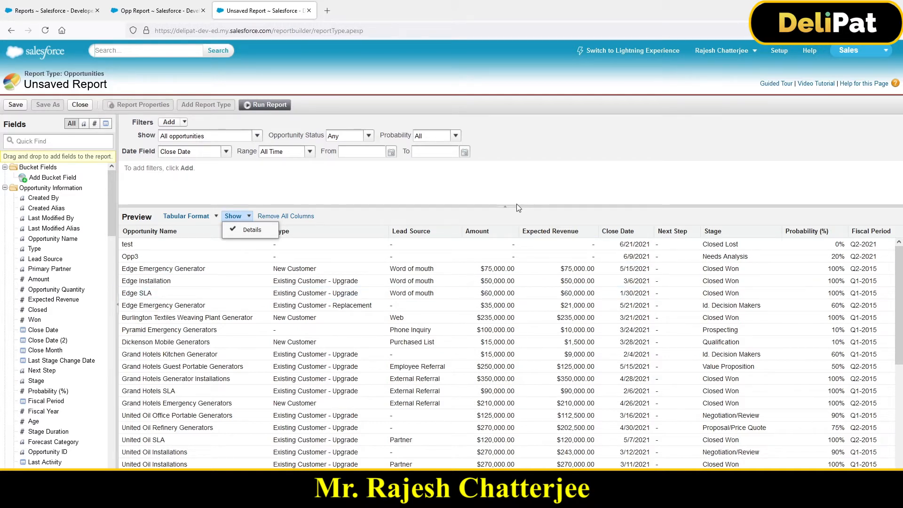
{"action": "left_click", "coordinate": [170, 193]}
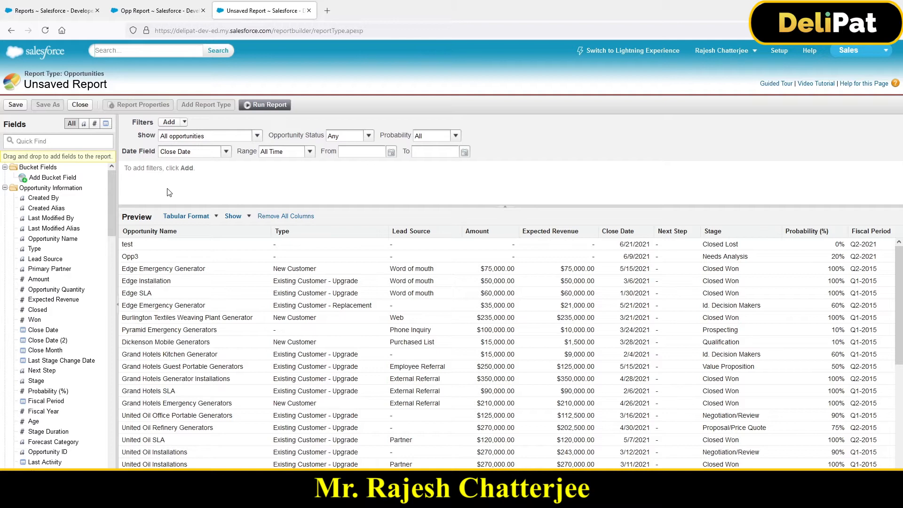
{"action": "left_click", "coordinate": [180, 220]}
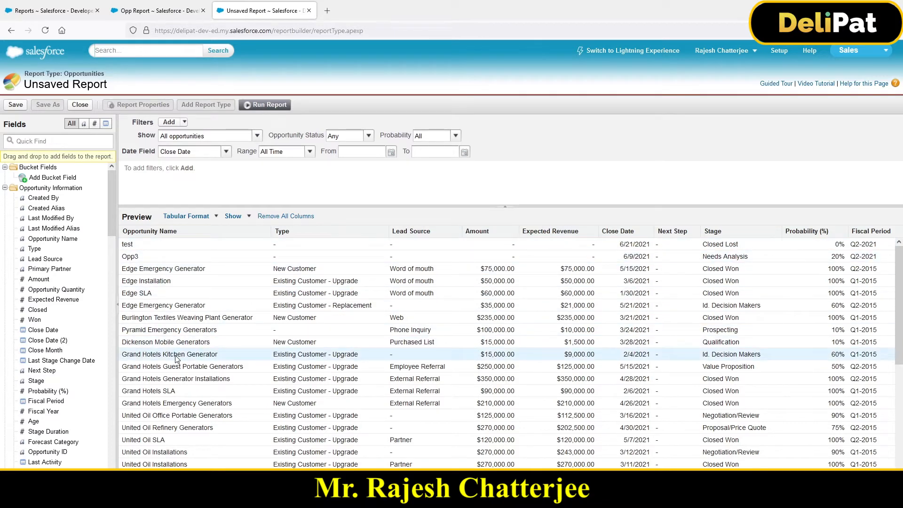
- Run the tabular opportunity report, look through its rows, and reopen it for customizing
{"action": "left_click", "coordinate": [269, 105]}
{"action": "scroll", "coordinate": [141, 276], "scroll_direction": "down", "scroll_amount": 4}
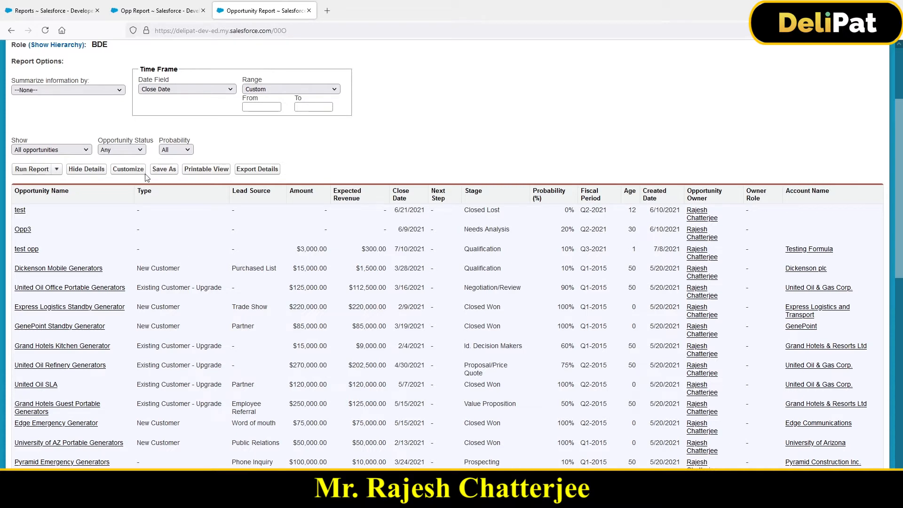
{"action": "left_click", "coordinate": [128, 169]}
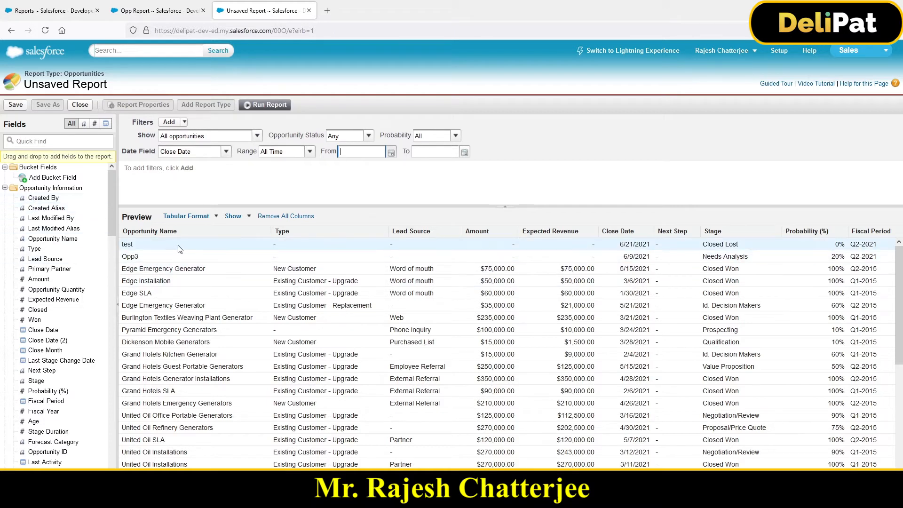
- Switch the report to Summary format and group its records by the Stage column
{"action": "left_click", "coordinate": [187, 217]}
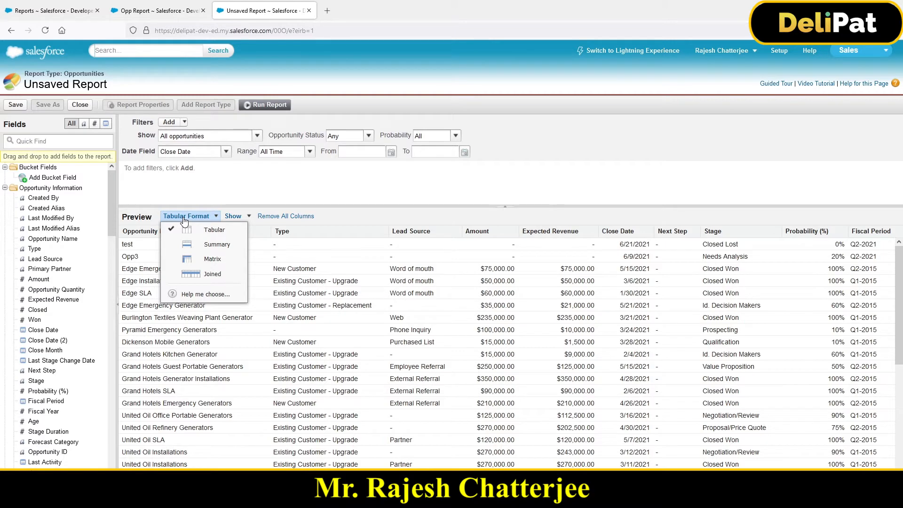
{"action": "left_click", "coordinate": [202, 245]}
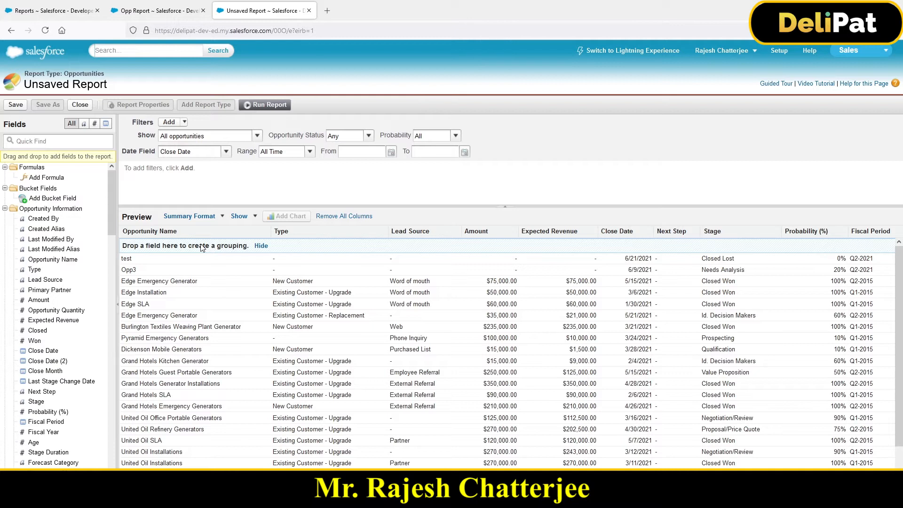
{"action": "left_click", "coordinate": [202, 217]}
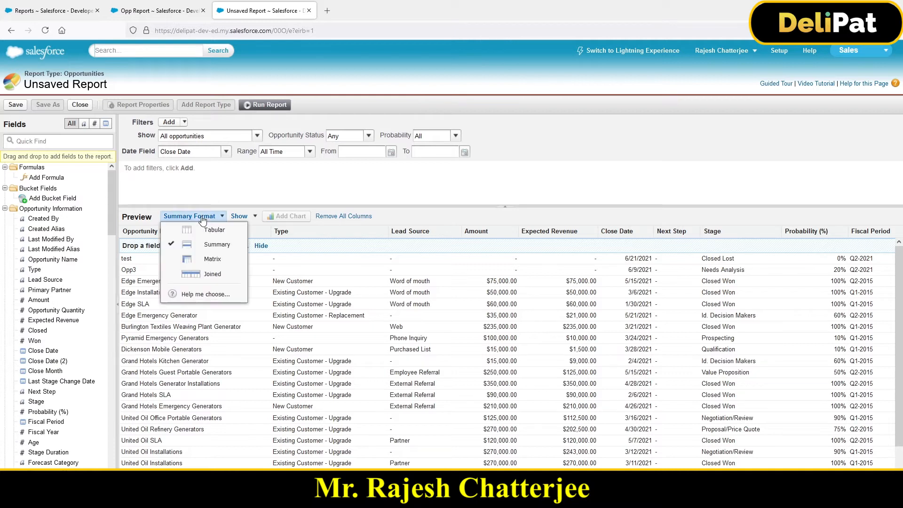
{"action": "left_click", "coordinate": [202, 218]}
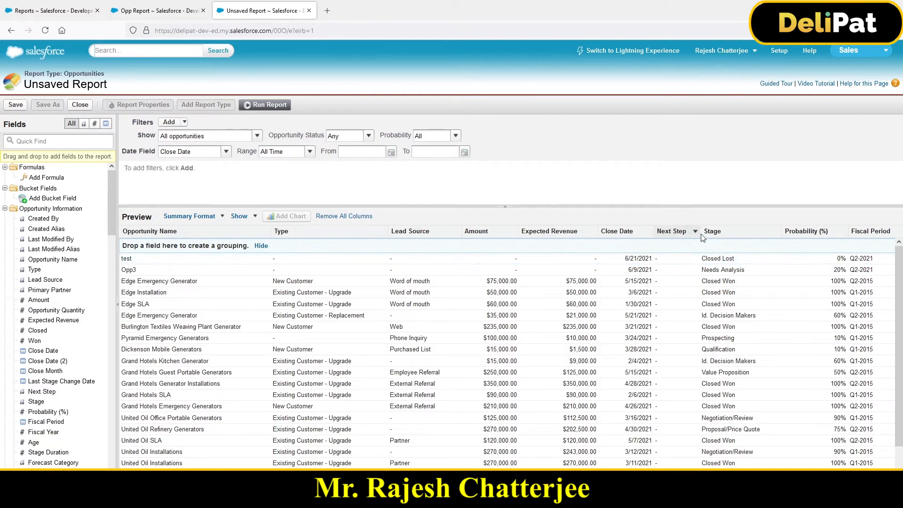
{"action": "left_click_drag", "start_coordinate": [734, 232], "coordinate": [174, 243]}
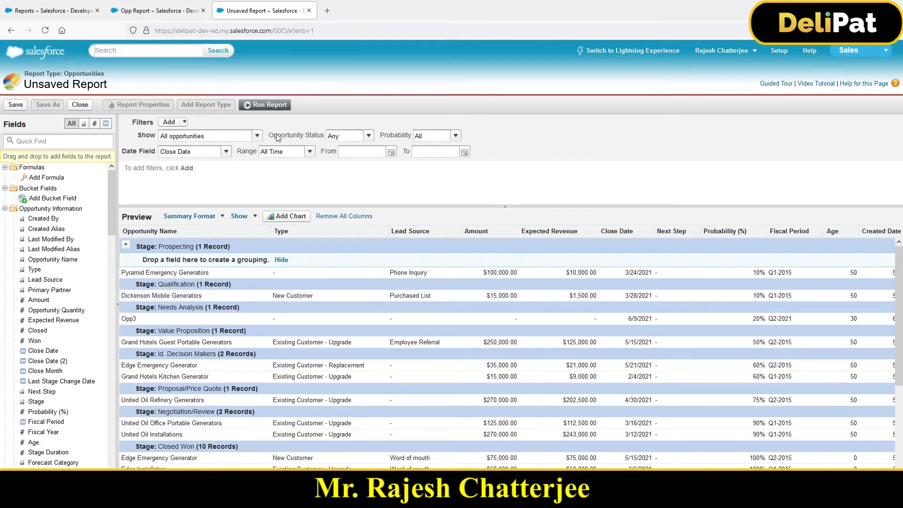
- Run the grouped report, examine its Prospecting and Qualification groups, and reopen it for customizing
{"action": "left_click", "coordinate": [267, 106]}
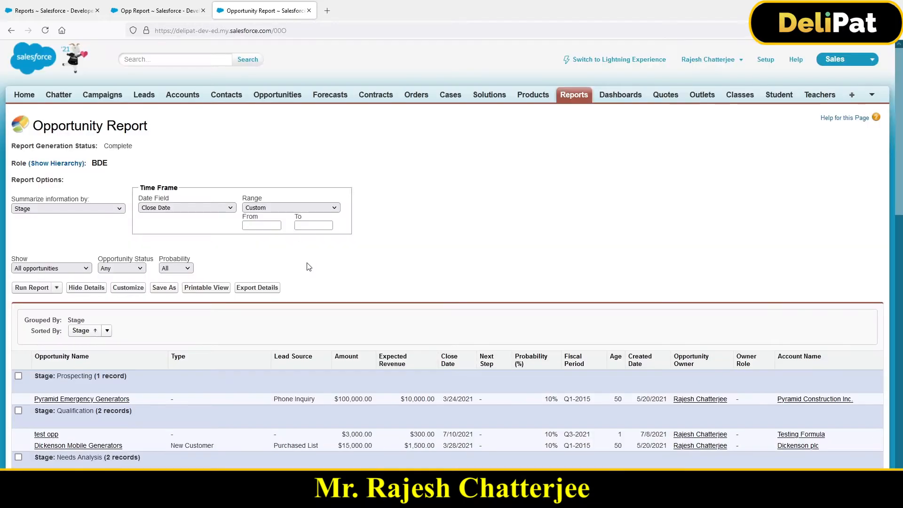
{"action": "scroll", "coordinate": [249, 323], "scroll_direction": "down", "scroll_amount": 2}
{"action": "scroll", "coordinate": [249, 322], "scroll_direction": "down", "scroll_amount": 1}
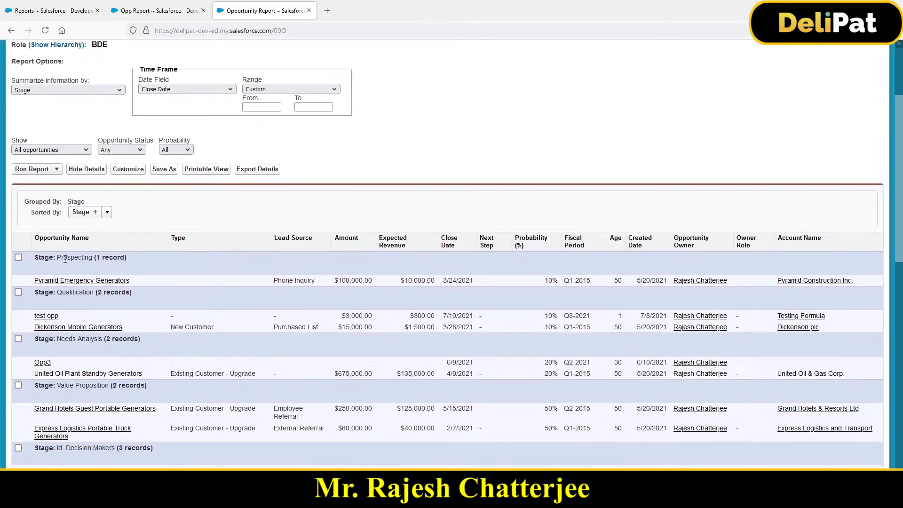
{"action": "left_click_drag", "start_coordinate": [57, 258], "coordinate": [114, 258]}
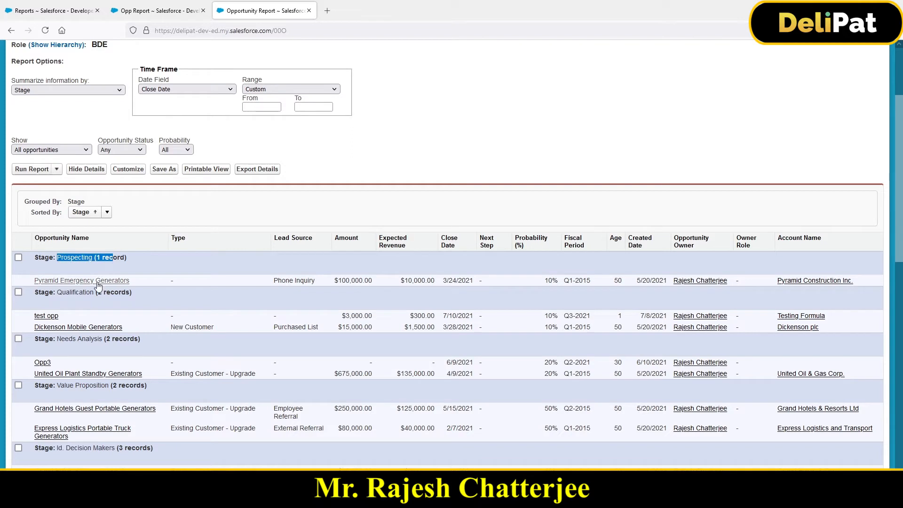
{"action": "double_click", "coordinate": [59, 292]}
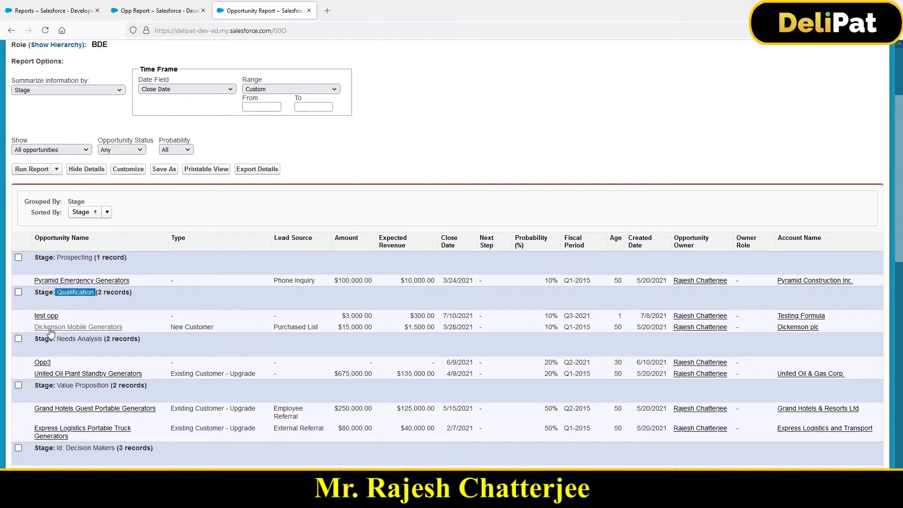
{"action": "left_click", "coordinate": [128, 169]}
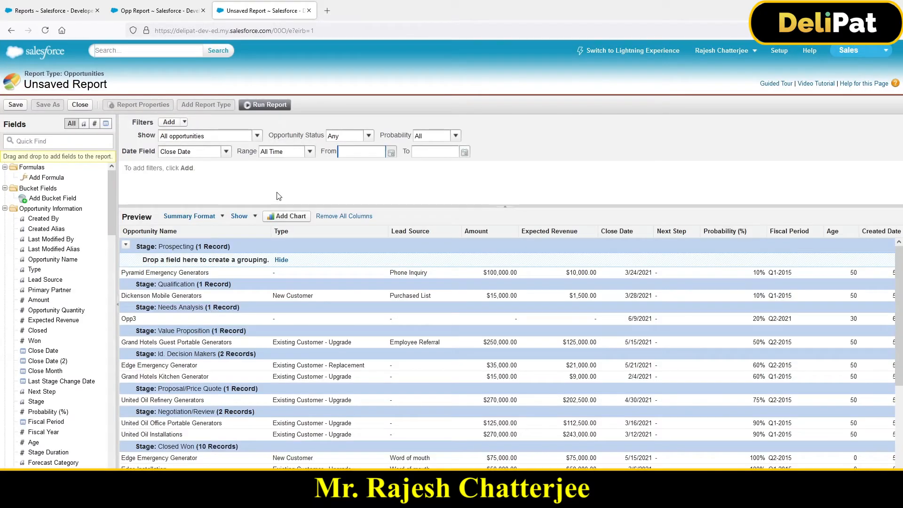
- Compare the headings of the saved Opp Report and the unsaved report in their separate browser tabs
{"action": "left_click", "coordinate": [188, 12]}
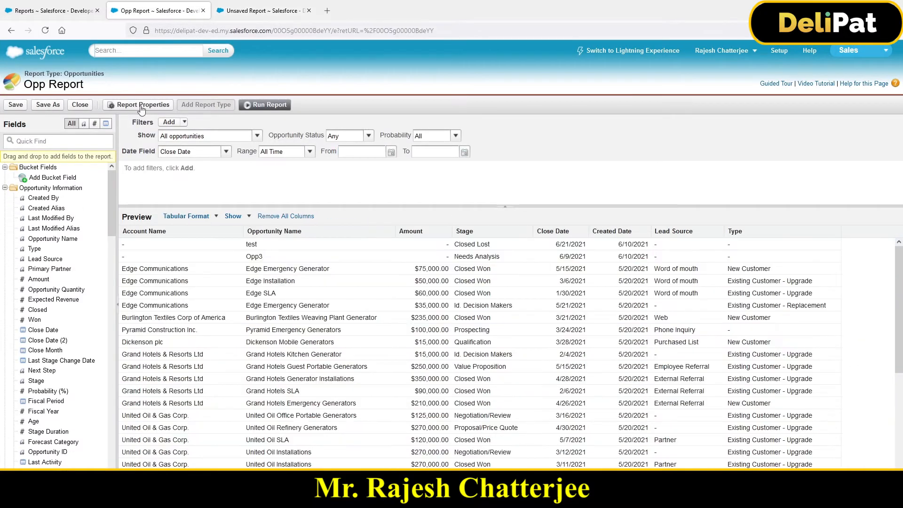
{"action": "left_click_drag", "start_coordinate": [25, 84], "coordinate": [84, 90]}
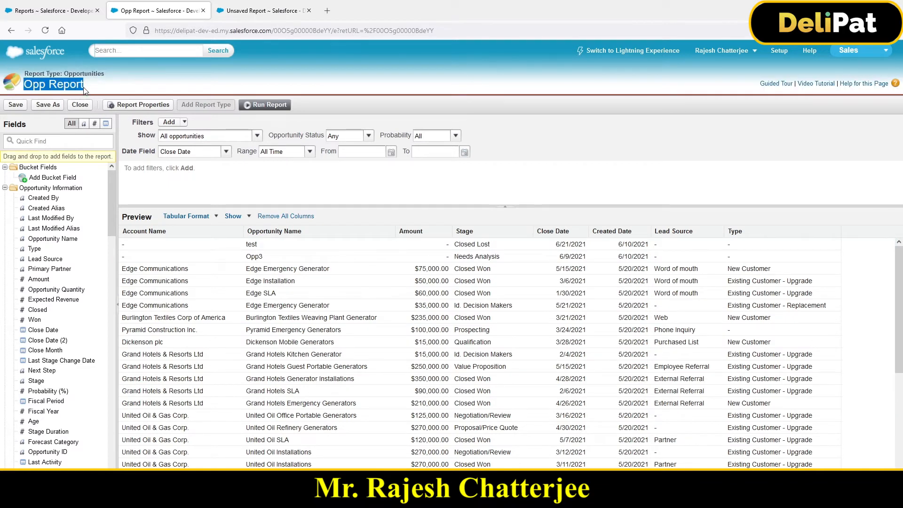
{"action": "left_click", "coordinate": [242, 11]}
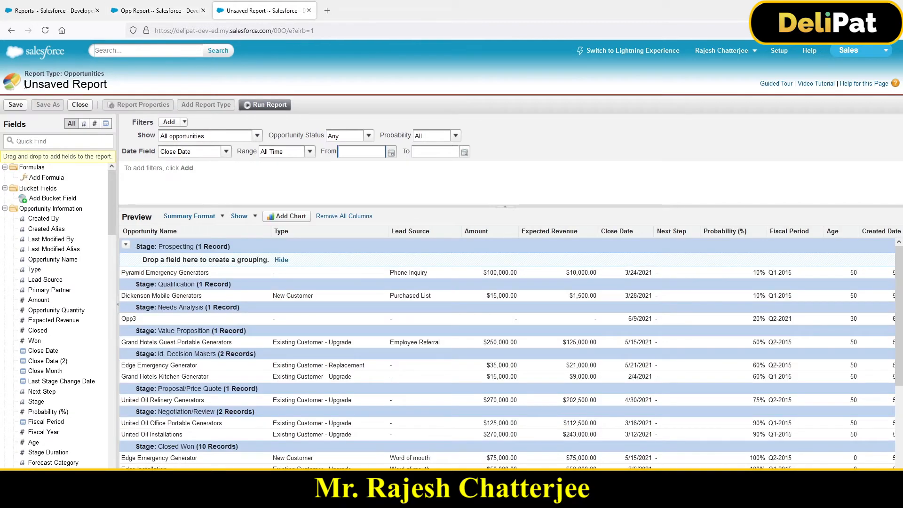
{"action": "left_click_drag", "start_coordinate": [24, 85], "coordinate": [103, 94]}
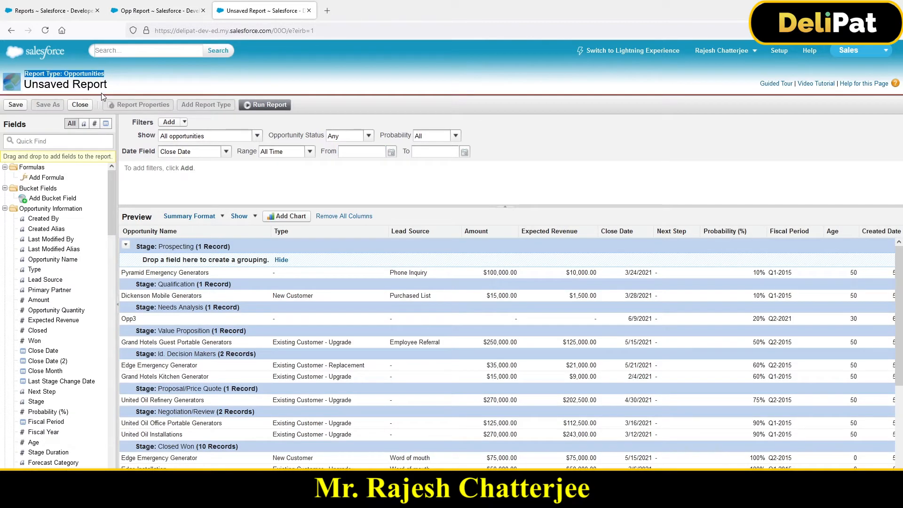
- Close the two other browser tabs and open the Reports page in a new one beside the unsaved report
{"action": "left_click", "coordinate": [99, 10]}
{"action": "left_click", "coordinate": [99, 10]}
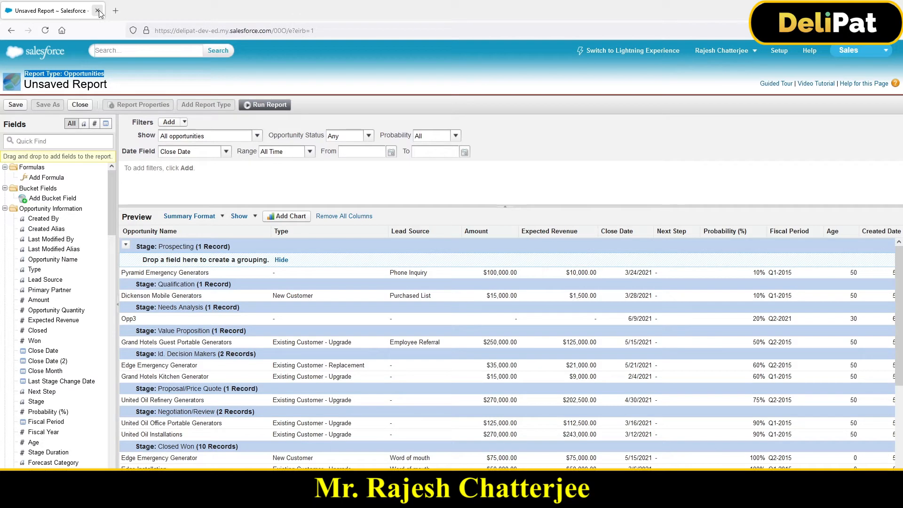
{"action": "left_click", "coordinate": [787, 51], "text": "ctrl"}
{"action": "left_click", "coordinate": [184, 10]}
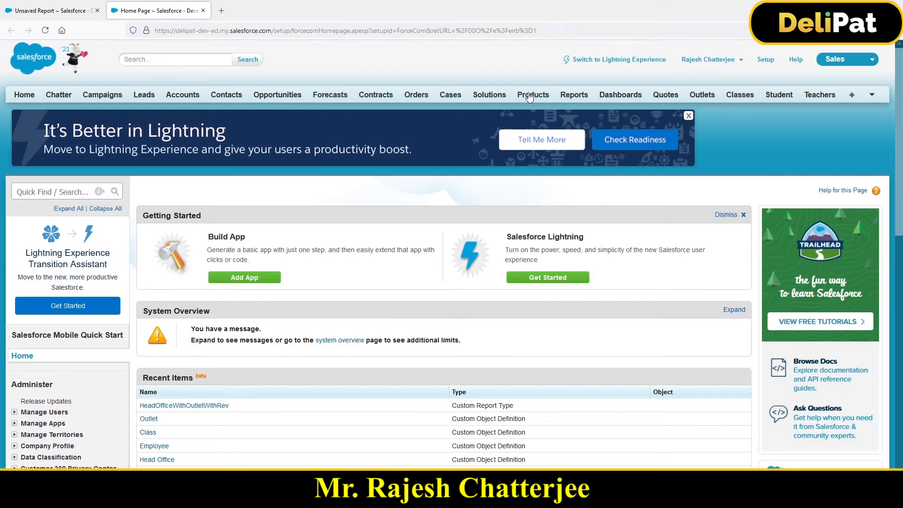
{"action": "left_click", "coordinate": [575, 96]}
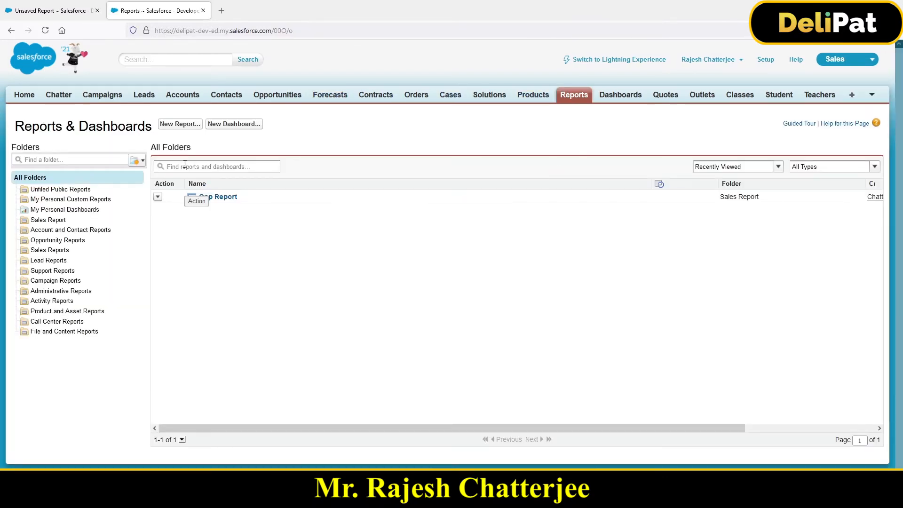
- Start a new report, search the report types for "opp" and choose the Opportunities type
{"action": "left_click", "coordinate": [185, 125]}
{"action": "left_click", "coordinate": [279, 200]}
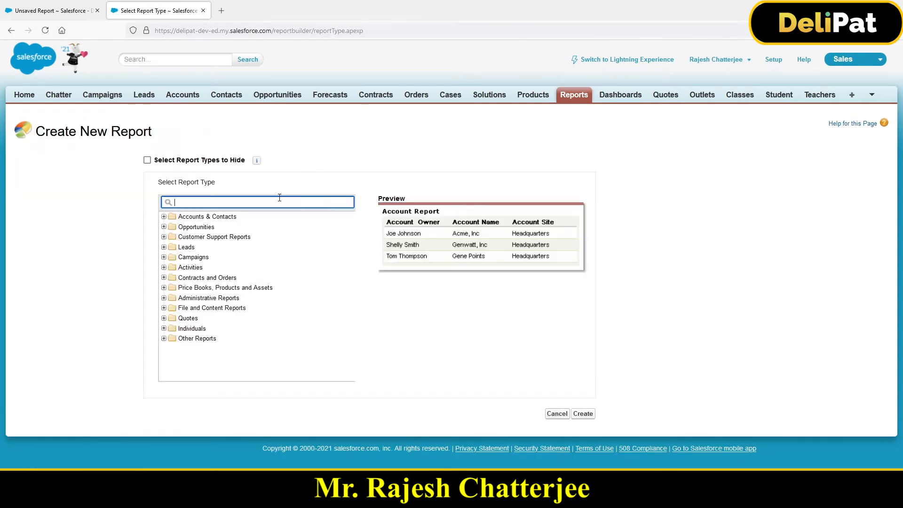
{"action": "type", "text": "opp"}
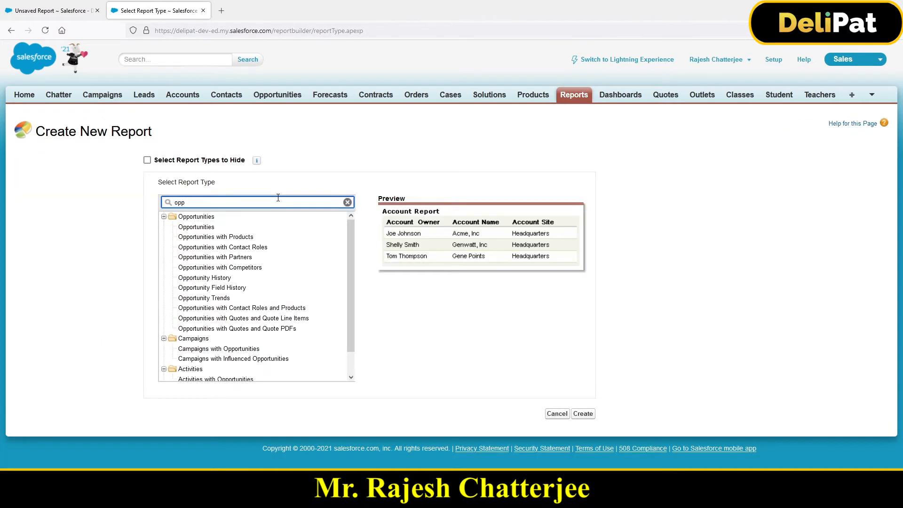
{"action": "left_click", "coordinate": [222, 227]}
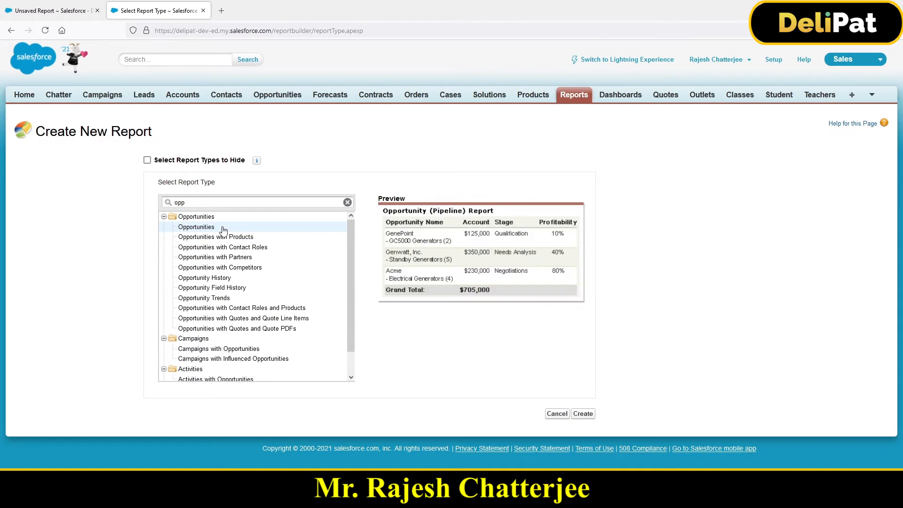
{"action": "left_click", "coordinate": [583, 413]}
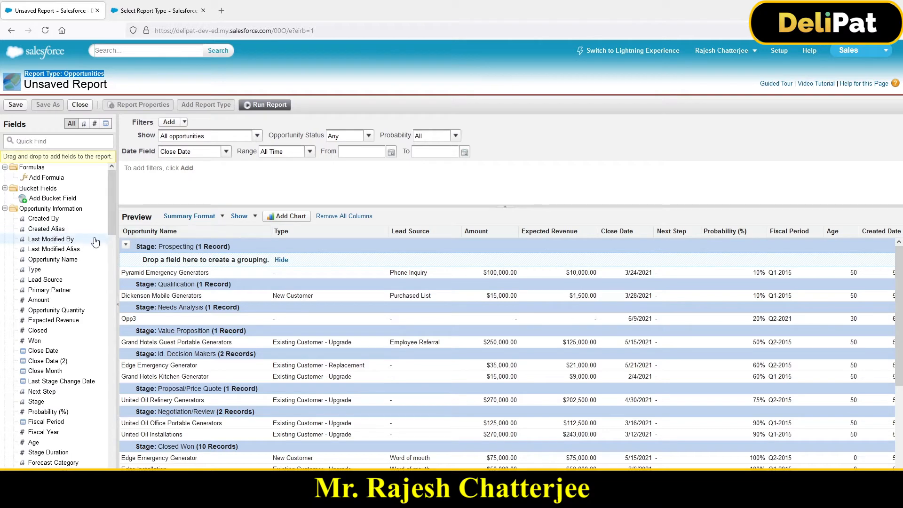
- In the unsaved report, add a vertical column chart with Record Count on the Y-axis and Stage on the X-axis
{"action": "left_click_drag", "start_coordinate": [96, 241], "coordinate": [172, 260]}
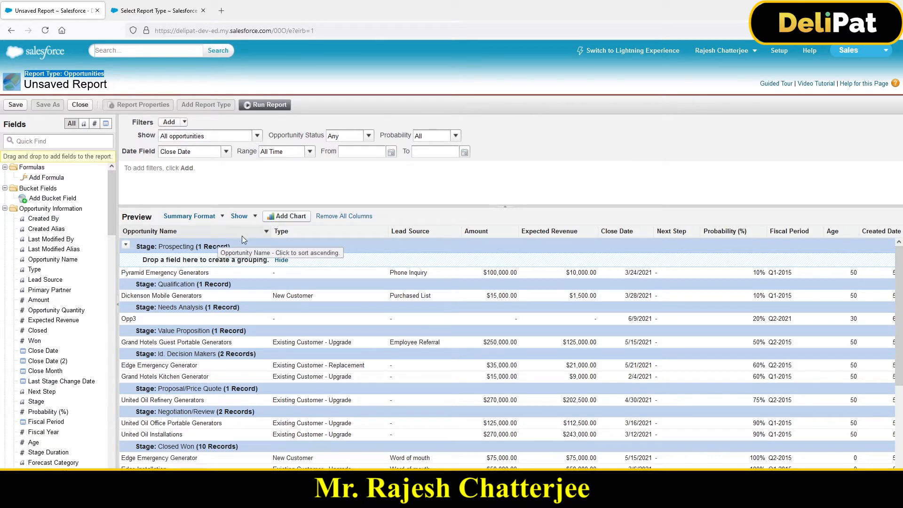
{"action": "left_click", "coordinate": [292, 216]}
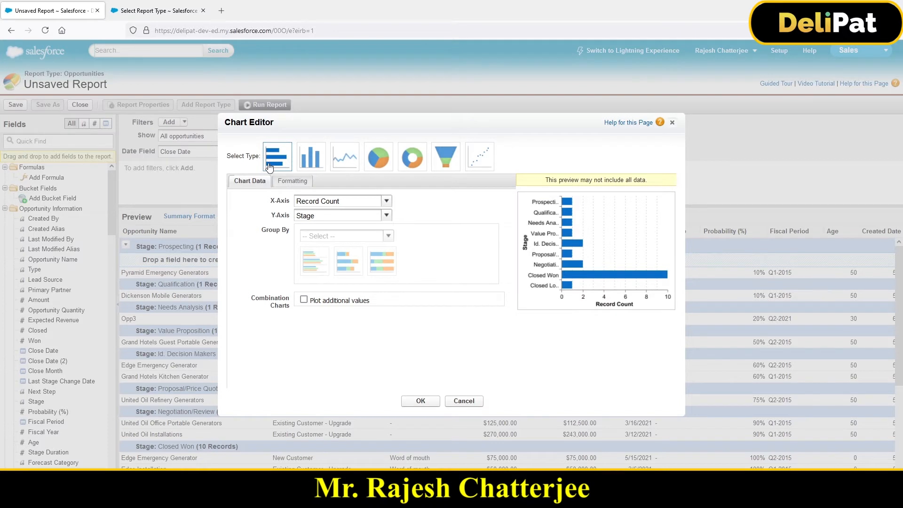
{"action": "left_click", "coordinate": [374, 157]}
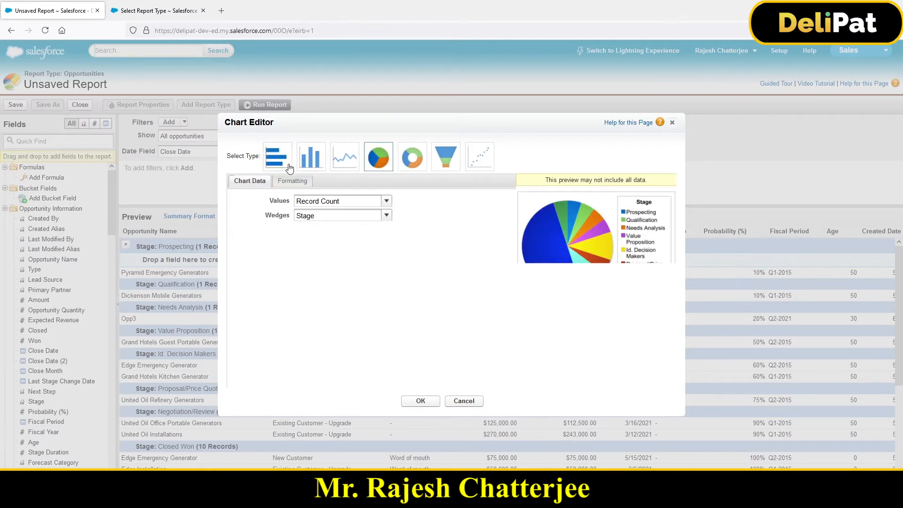
{"action": "left_click", "coordinate": [322, 154]}
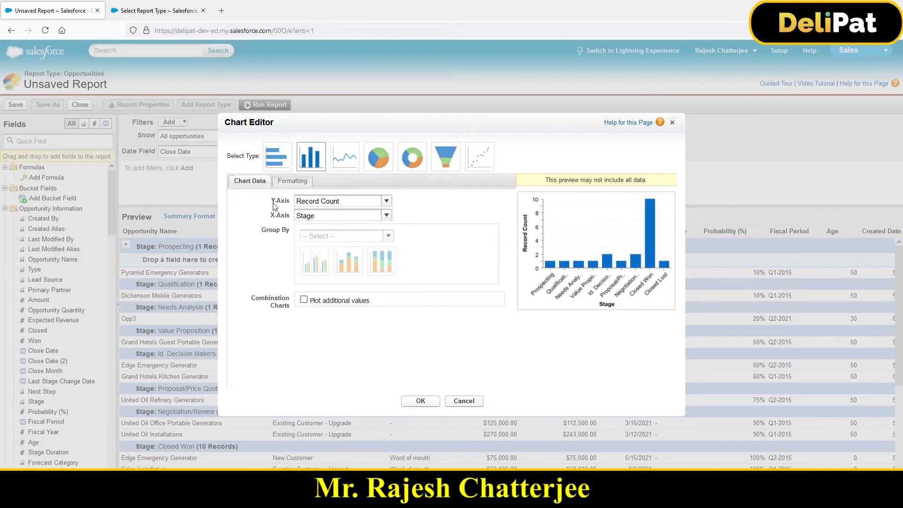
{"action": "left_click_drag", "start_coordinate": [271, 201], "coordinate": [292, 202]}
{"action": "left_click", "coordinate": [332, 223]}
{"action": "left_click_drag", "start_coordinate": [267, 201], "coordinate": [290, 201]}
{"action": "left_click", "coordinate": [413, 401]}
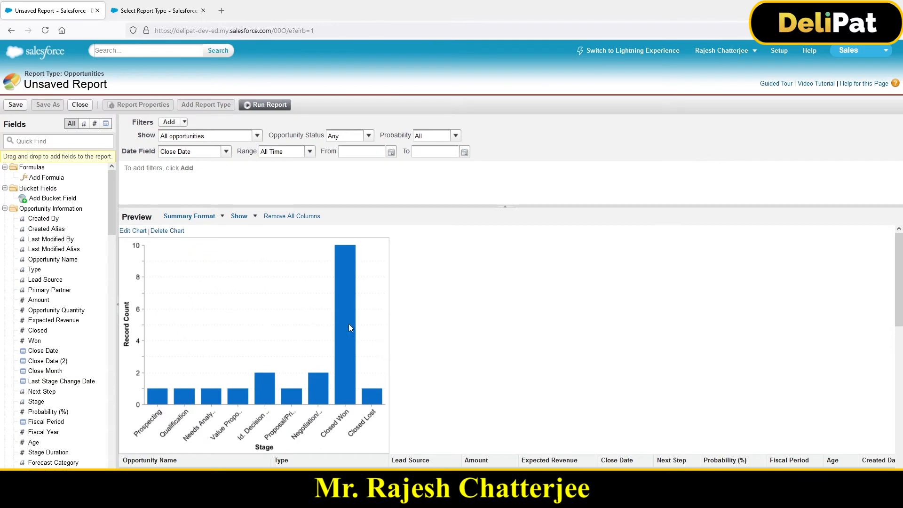
- Run the report, examine its chart and the Stage groups beneath it, and reopen it for customizing
{"action": "scroll", "coordinate": [341, 333], "scroll_direction": "down", "scroll_amount": 2}
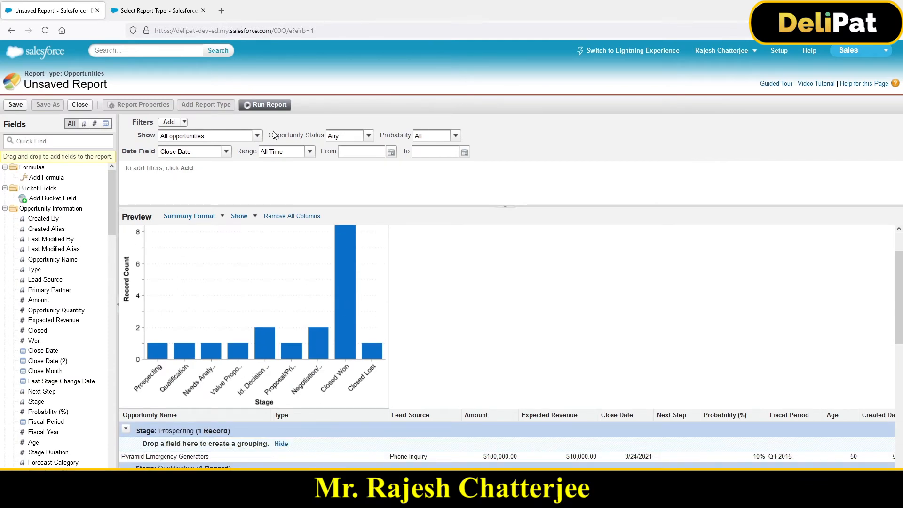
{"action": "left_click", "coordinate": [273, 104]}
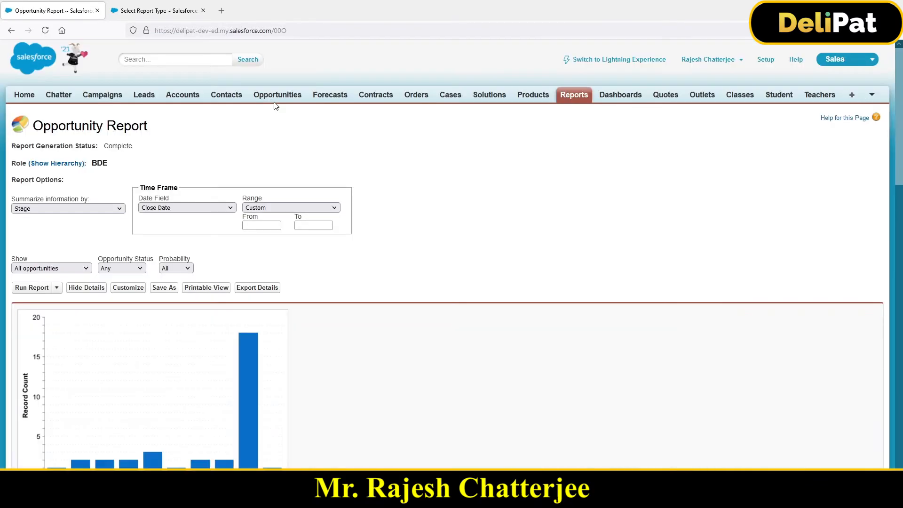
{"action": "scroll", "coordinate": [397, 266], "scroll_direction": "down", "scroll_amount": 3}
{"action": "scroll", "coordinate": [397, 282], "scroll_direction": "down", "scroll_amount": 5}
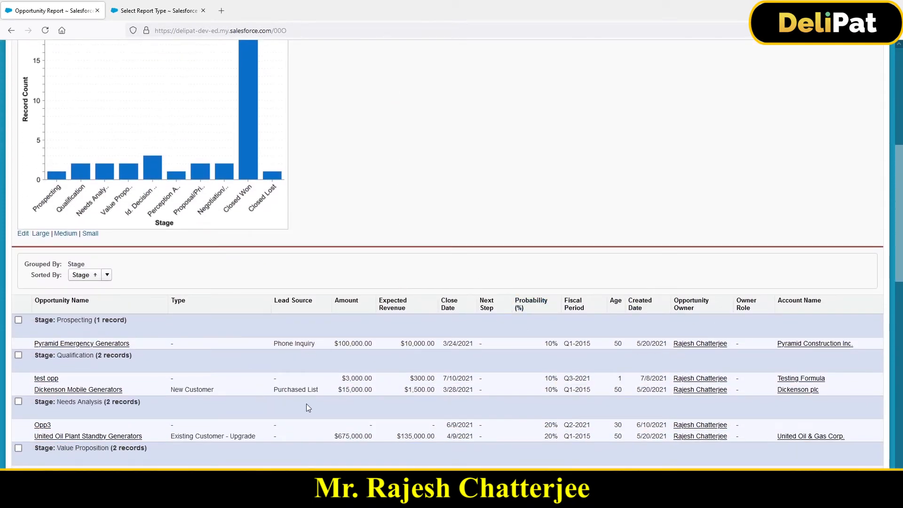
{"action": "scroll", "coordinate": [305, 397], "scroll_direction": "up", "scroll_amount": 6}
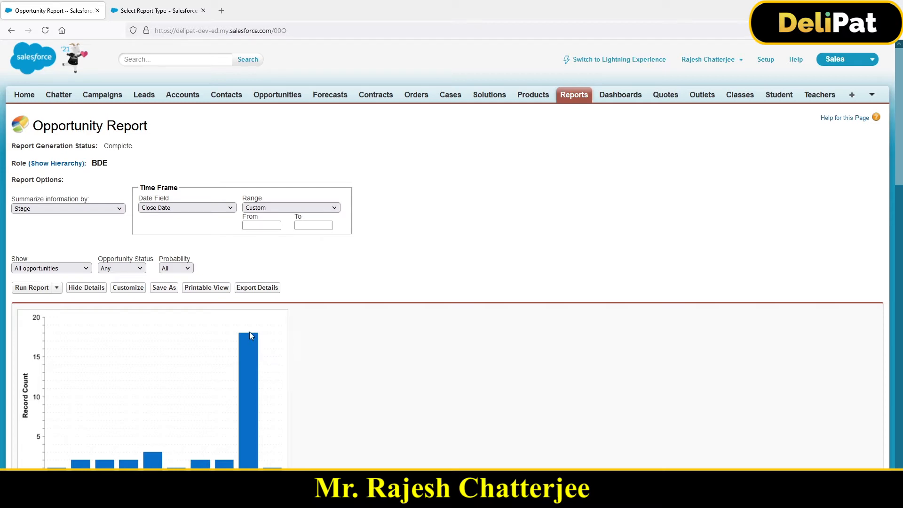
{"action": "left_click", "coordinate": [130, 289]}
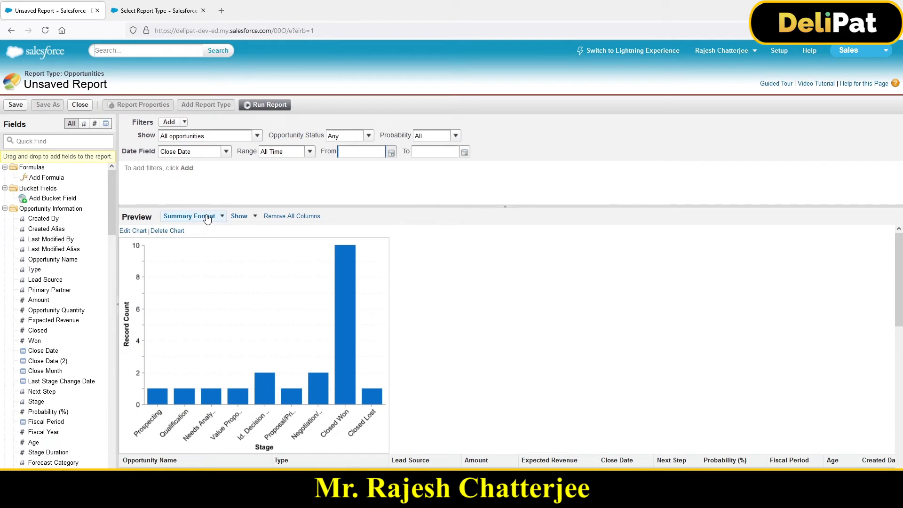
- Try the Matrix format on the report, look over its layout, and return to the Summary format
{"action": "left_click", "coordinate": [207, 217]}
{"action": "left_click", "coordinate": [200, 256]}
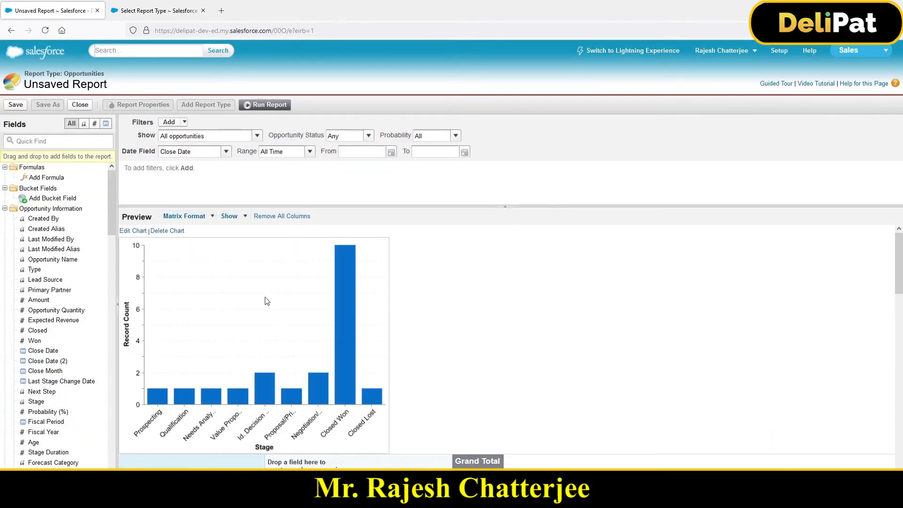
{"action": "scroll", "coordinate": [263, 315], "scroll_direction": "down", "scroll_amount": 5}
{"action": "scroll", "coordinate": [263, 315], "scroll_direction": "up", "scroll_amount": 3}
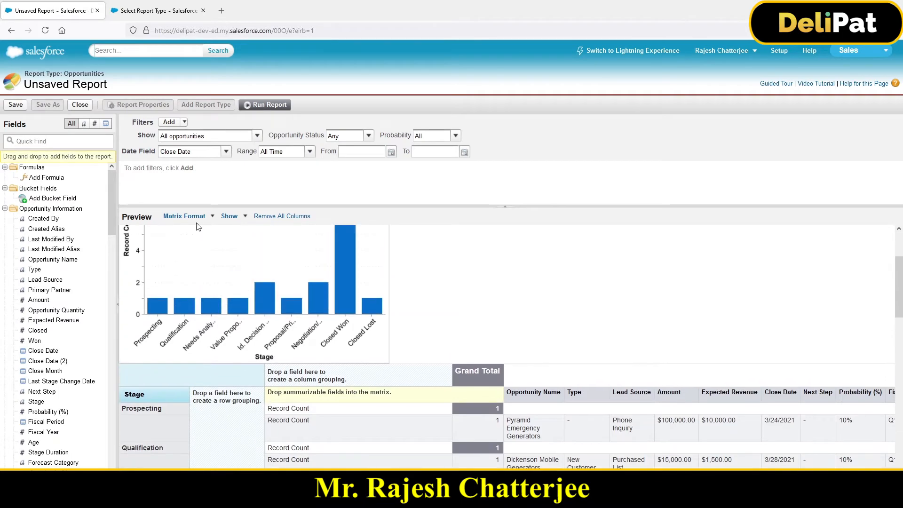
{"action": "left_click", "coordinate": [199, 217]}
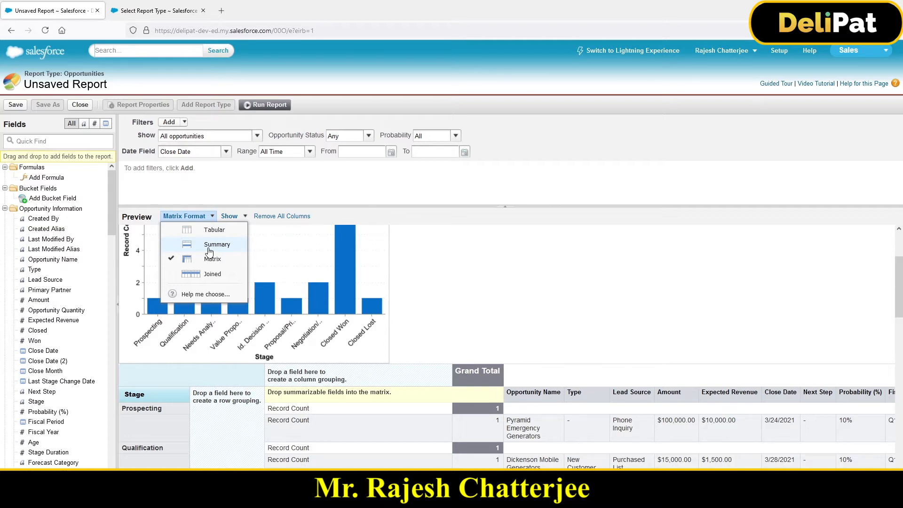
{"action": "left_click", "coordinate": [209, 244]}
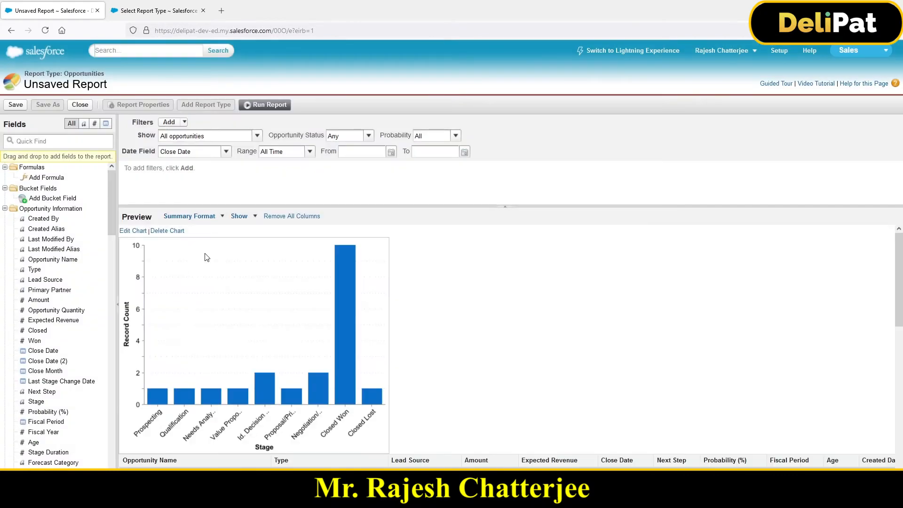
- Find the opportunity Type field and add it as a second grouping level under Stage
{"action": "scroll", "coordinate": [413, 379], "scroll_direction": "down", "scroll_amount": 2}
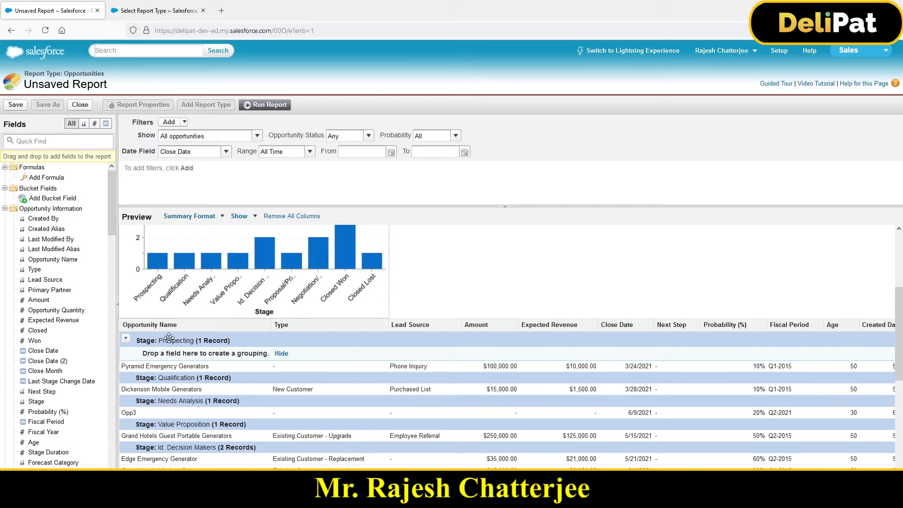
{"action": "left_click", "coordinate": [49, 142]}
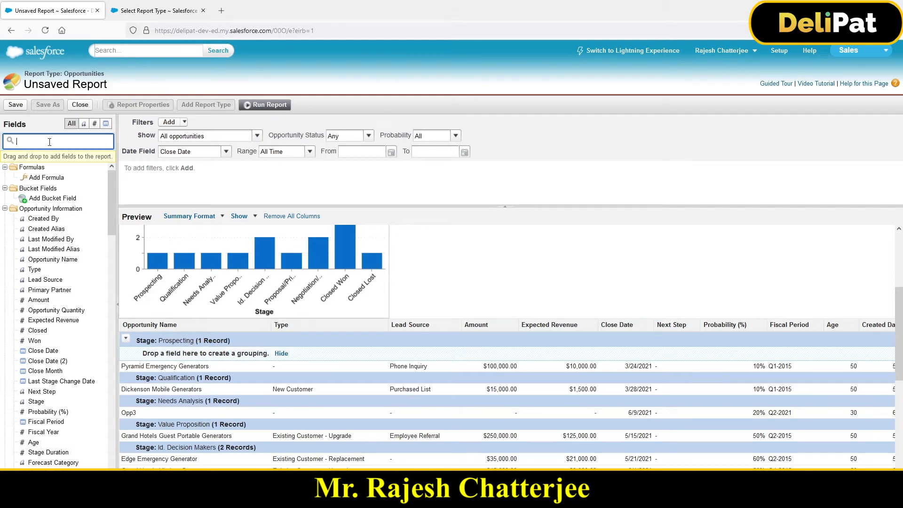
{"action": "type", "text": "type"}
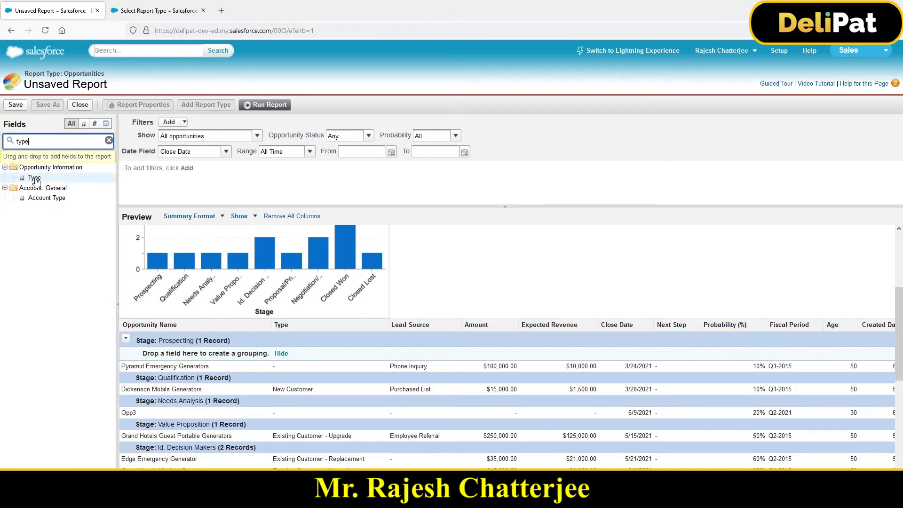
{"action": "left_click_drag", "start_coordinate": [35, 177], "coordinate": [150, 355]}
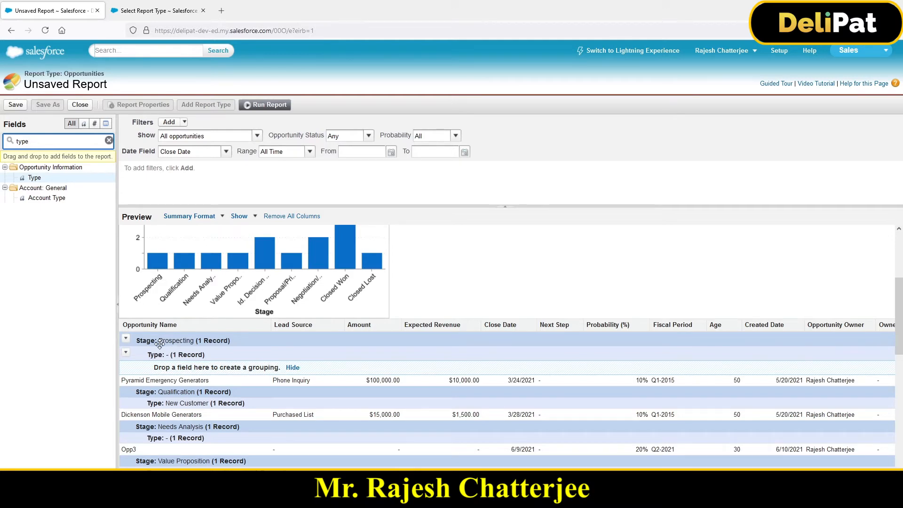
- Run the report and examine the Type subgroups within the Prospecting and Qualification stages
{"action": "left_click", "coordinate": [269, 105]}
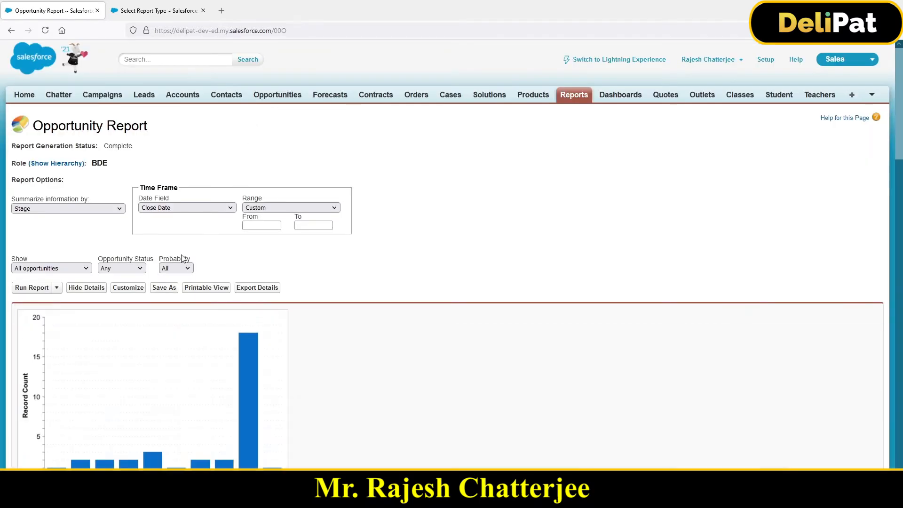
{"action": "scroll", "coordinate": [124, 201], "scroll_direction": "down", "scroll_amount": 5}
{"action": "left_click_drag", "start_coordinate": [59, 253], "coordinate": [94, 266]}
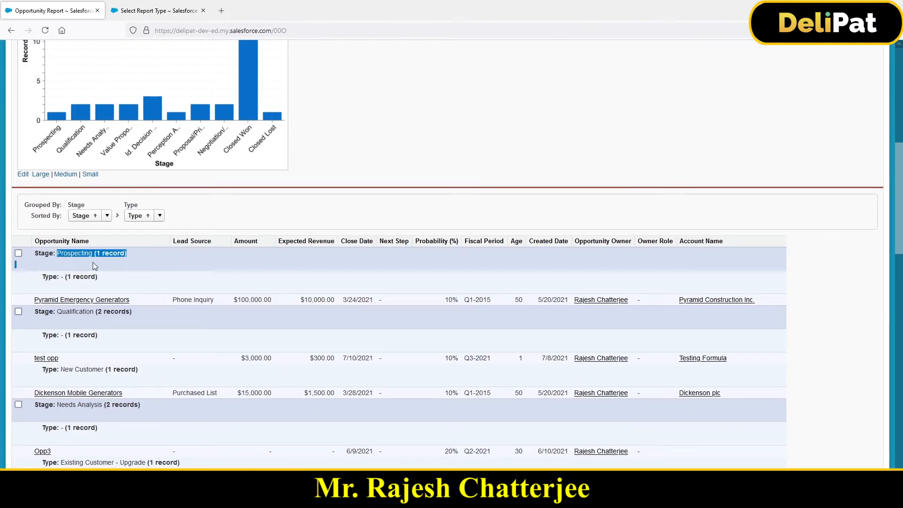
{"action": "left_click_drag", "start_coordinate": [42, 276], "coordinate": [93, 312]}
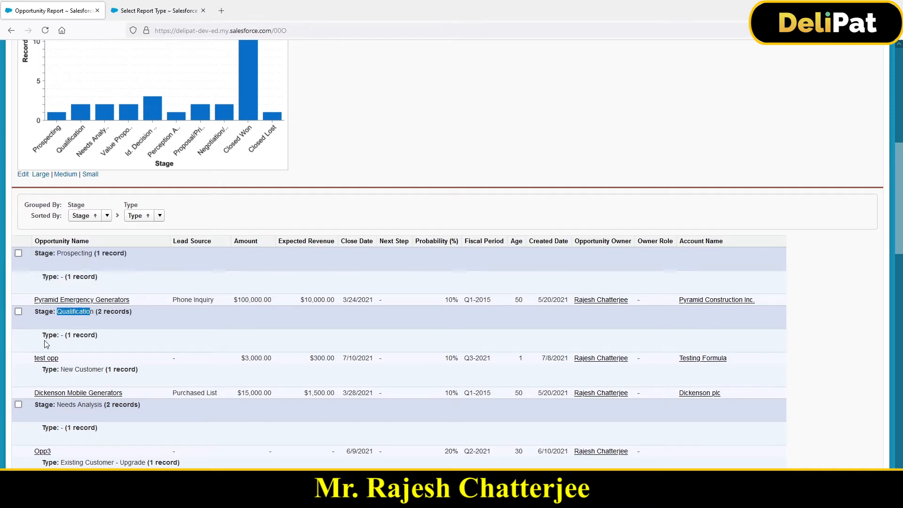
{"action": "left_click_drag", "start_coordinate": [45, 343], "coordinate": [72, 340]}
{"action": "scroll", "coordinate": [48, 362], "scroll_direction": "down", "scroll_amount": 1}
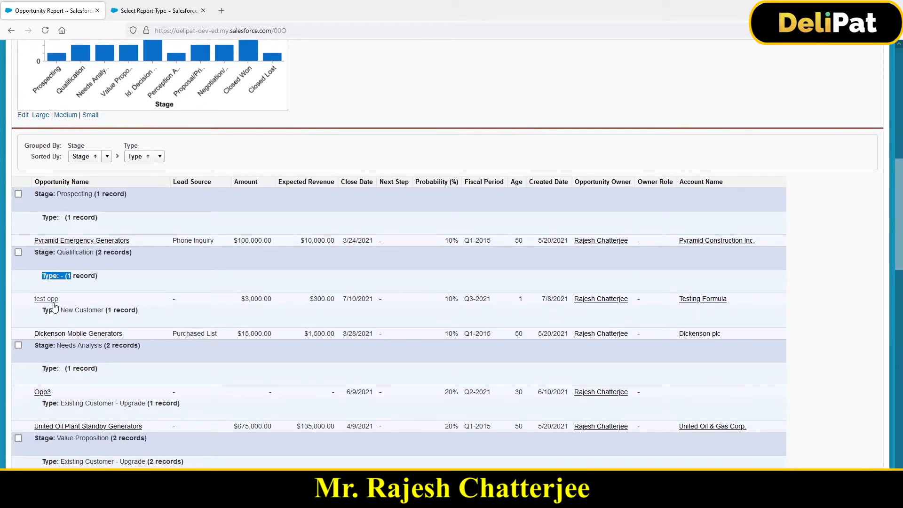
- Examine the Type subgroups within the Needs Analysis and Proposal/Price Quote stages, and review the chart above them
{"action": "scroll", "coordinate": [70, 306], "scroll_direction": "down", "scroll_amount": 1}
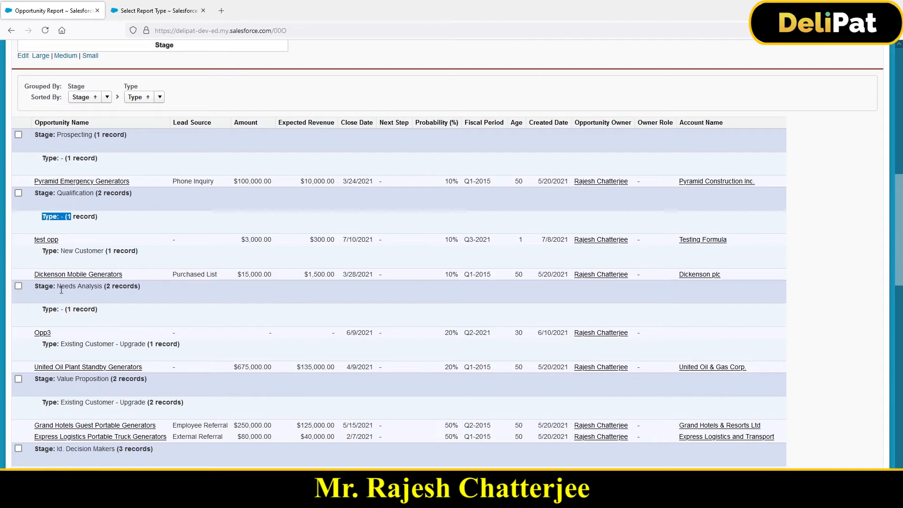
{"action": "left_click_drag", "start_coordinate": [60, 286], "coordinate": [94, 292]}
{"action": "left_click_drag", "start_coordinate": [45, 309], "coordinate": [134, 286]}
{"action": "scroll", "coordinate": [48, 366], "scroll_direction": "down", "scroll_amount": 7}
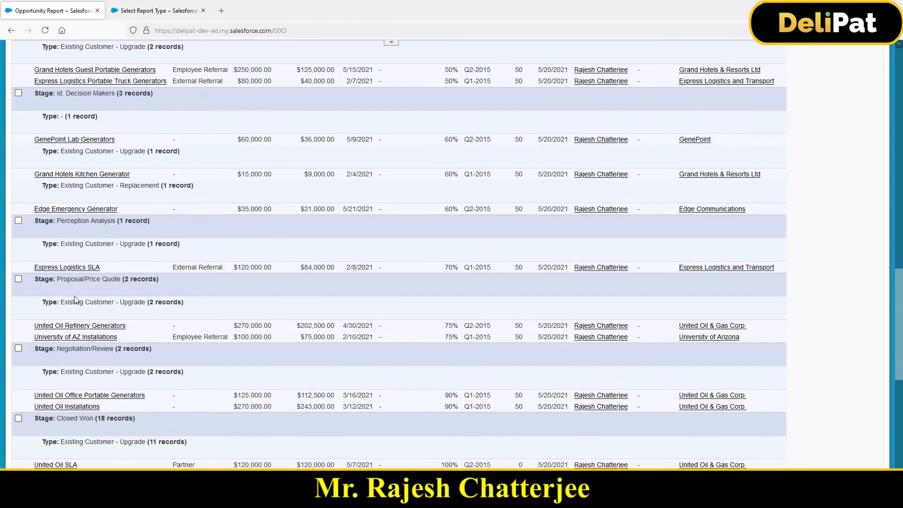
{"action": "left_click_drag", "start_coordinate": [61, 280], "coordinate": [100, 280]}
{"action": "left_click_drag", "start_coordinate": [62, 303], "coordinate": [125, 304]}
{"action": "scroll", "coordinate": [173, 311], "scroll_direction": "up", "scroll_amount": 15}
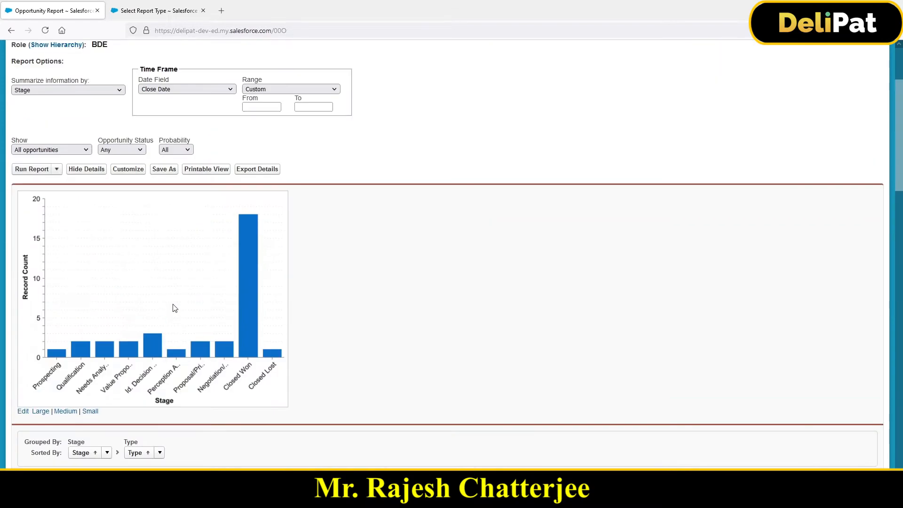
{"action": "scroll", "coordinate": [151, 328], "scroll_direction": "down", "scroll_amount": 4}
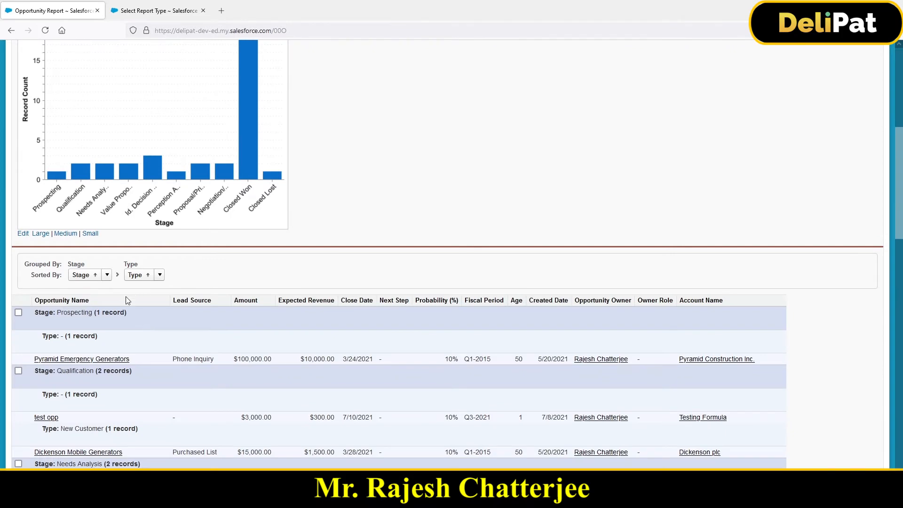
{"action": "scroll", "coordinate": [127, 301], "scroll_direction": "up", "scroll_amount": 6}
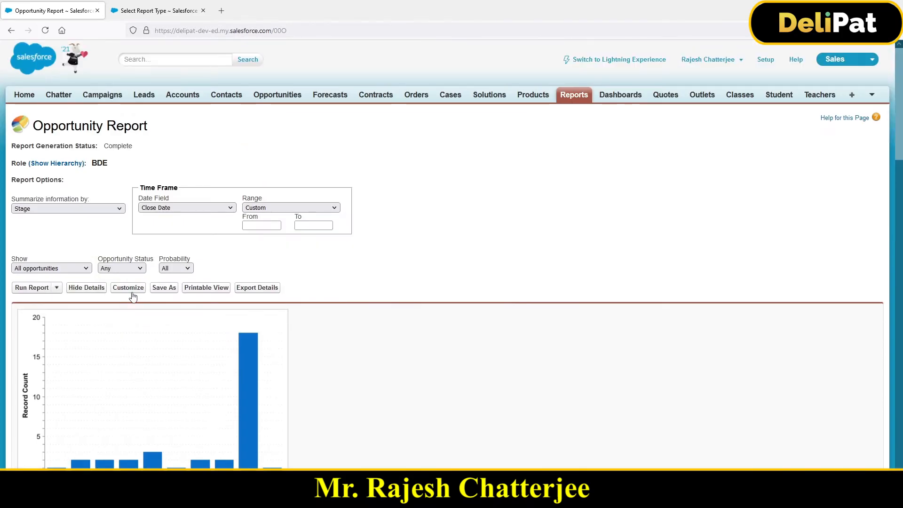
- Reopen the report for customizing and remove its Type grouping
{"action": "left_click", "coordinate": [132, 293]}
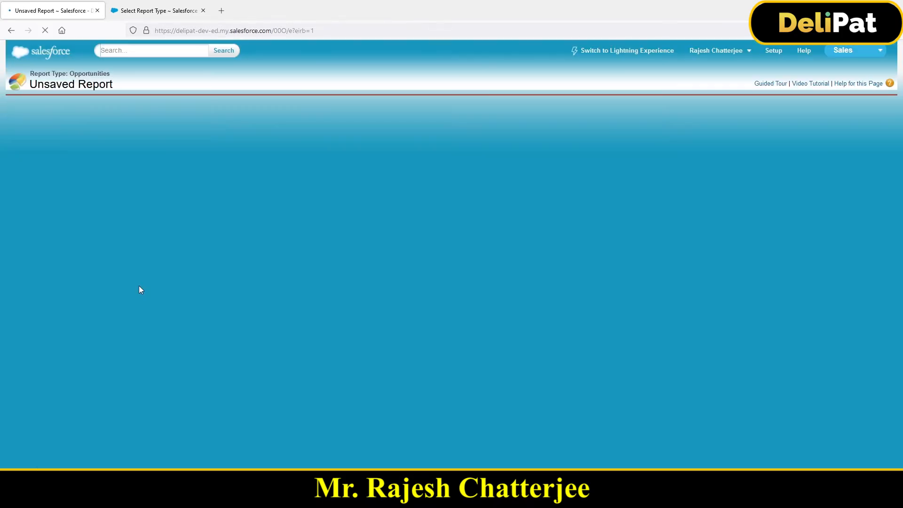
{"action": "scroll", "coordinate": [192, 347], "scroll_direction": "down", "scroll_amount": 3}
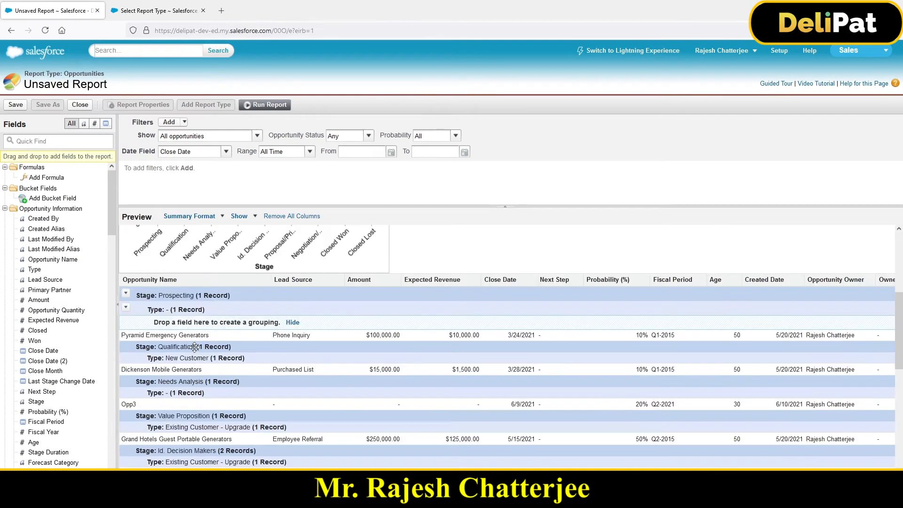
{"action": "left_click", "coordinate": [126, 307]}
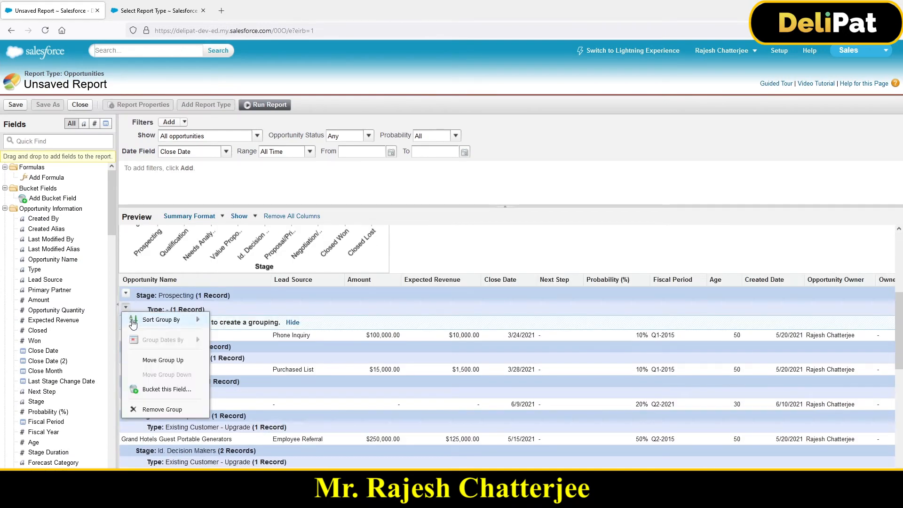
{"action": "left_click", "coordinate": [145, 410]}
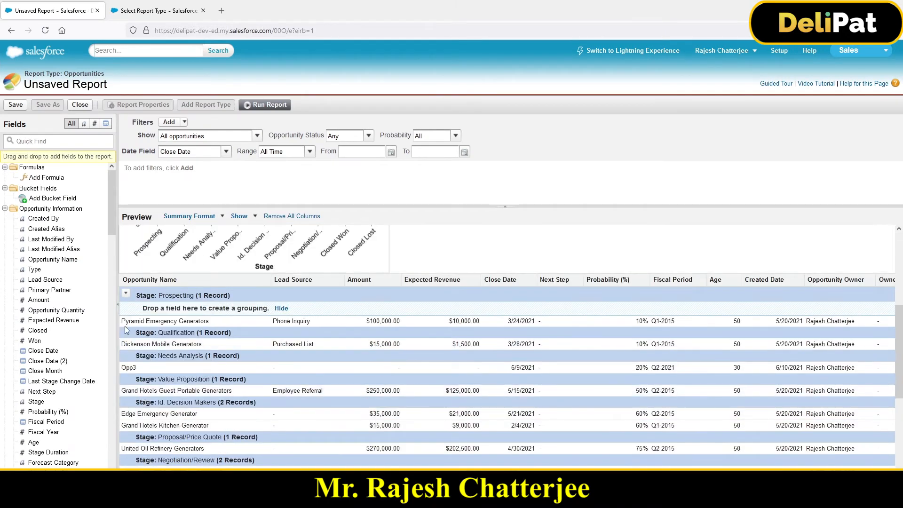
- Remove the Stage grouping from the summary report and switch the report to the Matrix format
{"action": "left_click", "coordinate": [126, 293]}
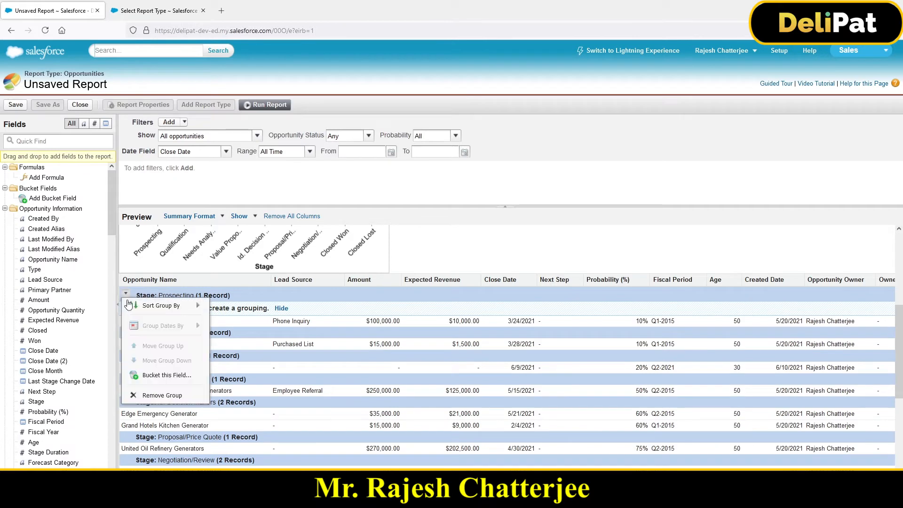
{"action": "left_click", "coordinate": [141, 396]}
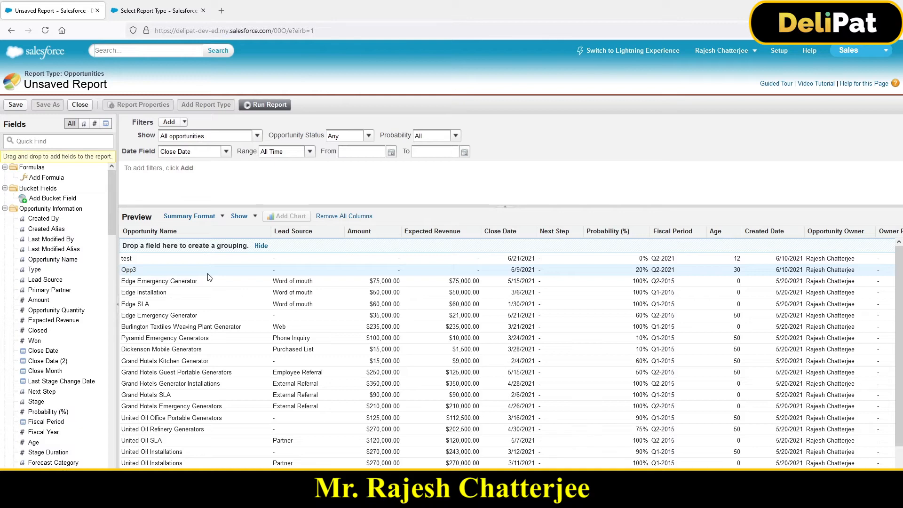
{"action": "left_click", "coordinate": [181, 217]}
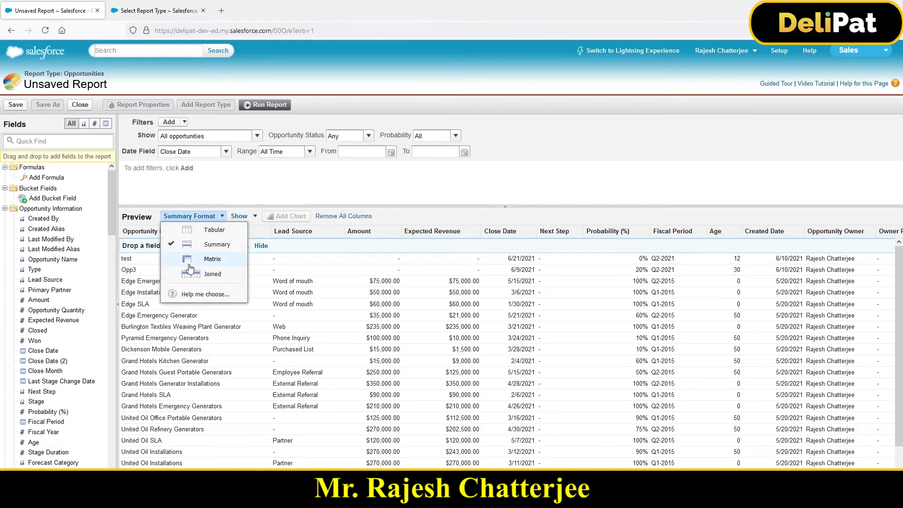
{"action": "left_click", "coordinate": [190, 268]}
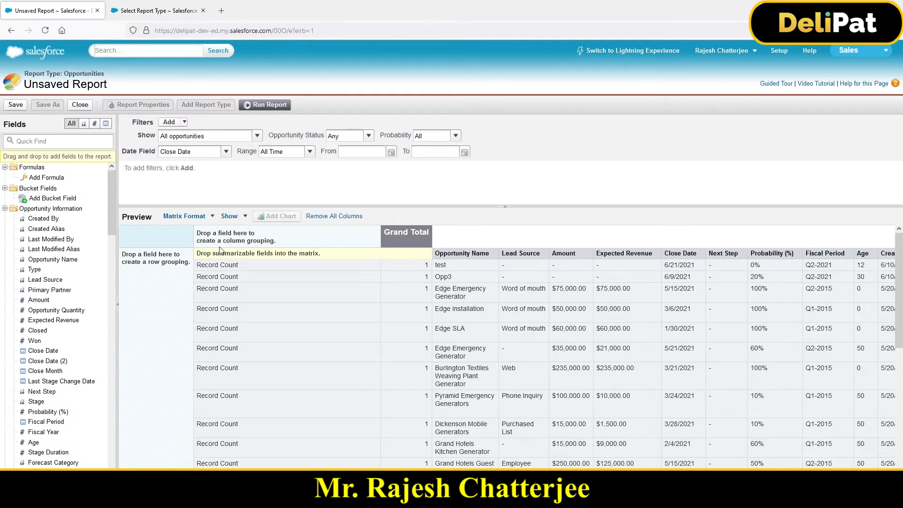
- Find the opportunity Stage field and add it as the matrix report's column grouping
{"action": "left_click", "coordinate": [33, 139]}
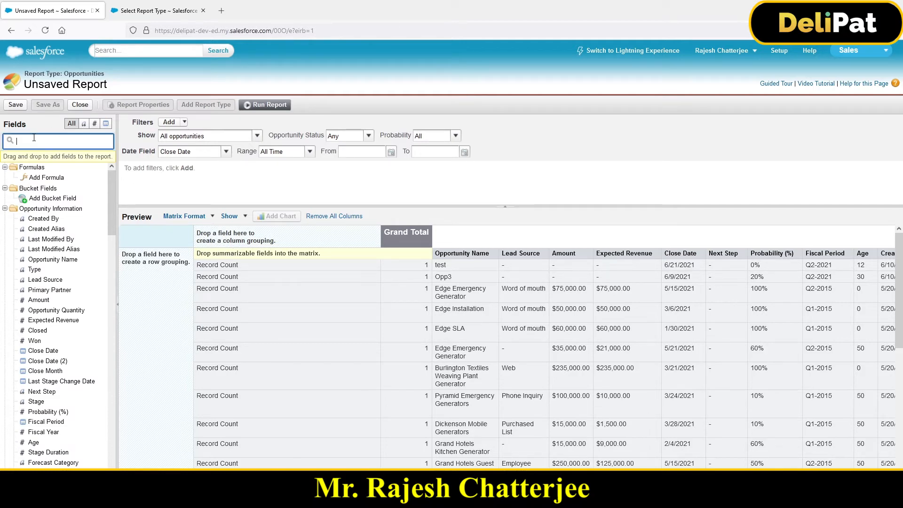
{"action": "type", "text": "stage"}
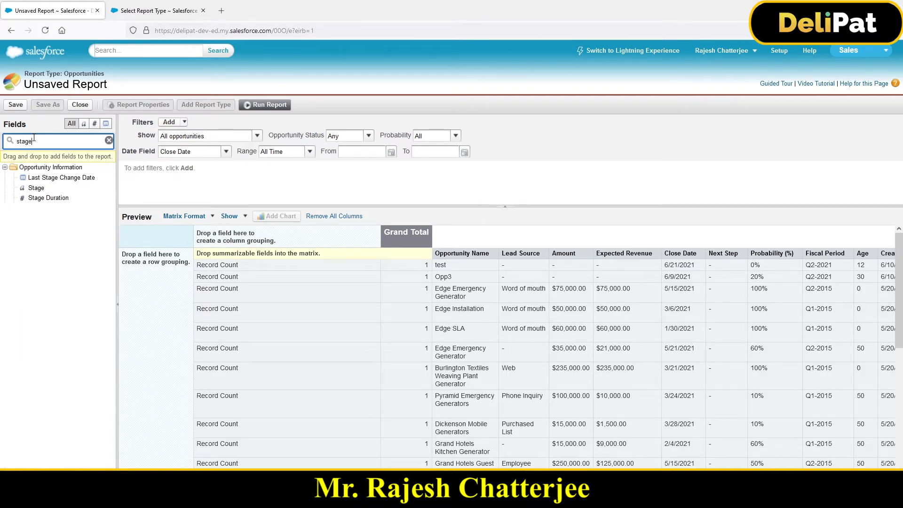
{"action": "left_click_drag", "start_coordinate": [36, 188], "coordinate": [262, 233]}
- Find the opportunity Type field and add it as the matrix report's row grouping
{"action": "left_click_drag", "start_coordinate": [65, 141], "coordinate": [0, 131]}
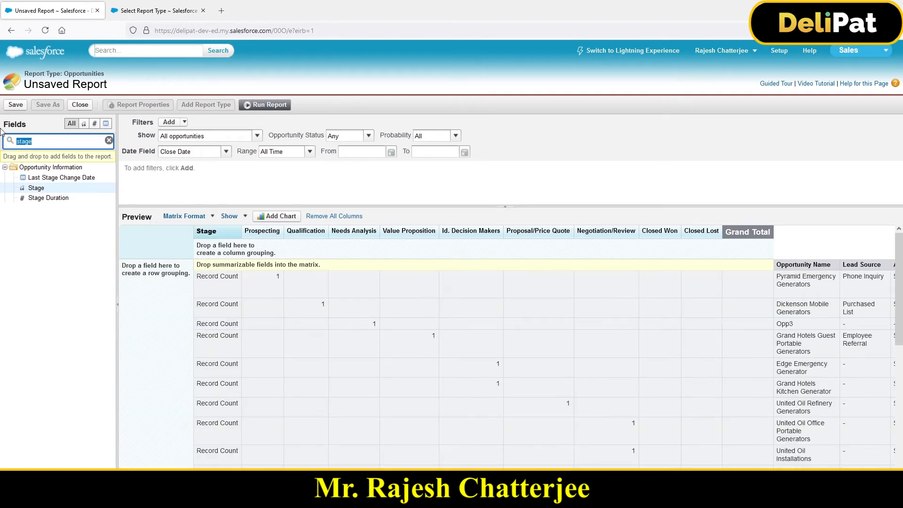
{"action": "type", "text": "type"}
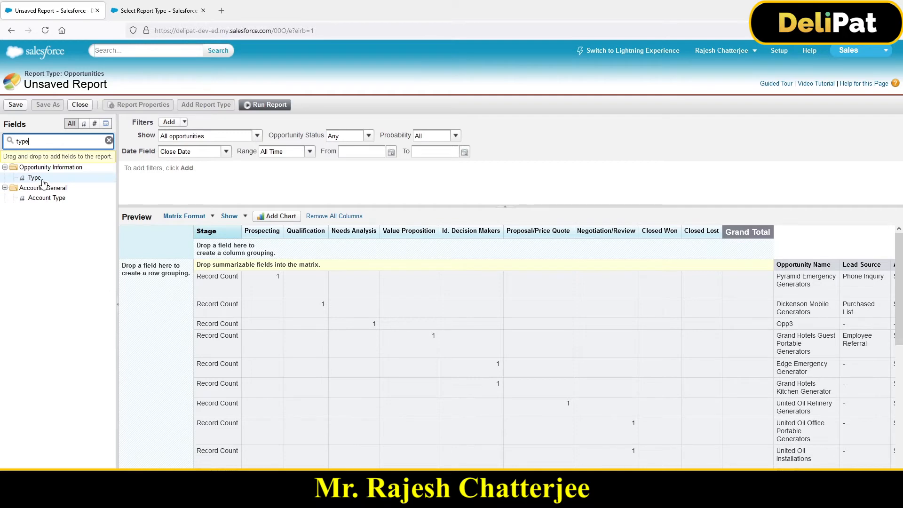
{"action": "left_click_drag", "start_coordinate": [37, 180], "coordinate": [132, 269]}
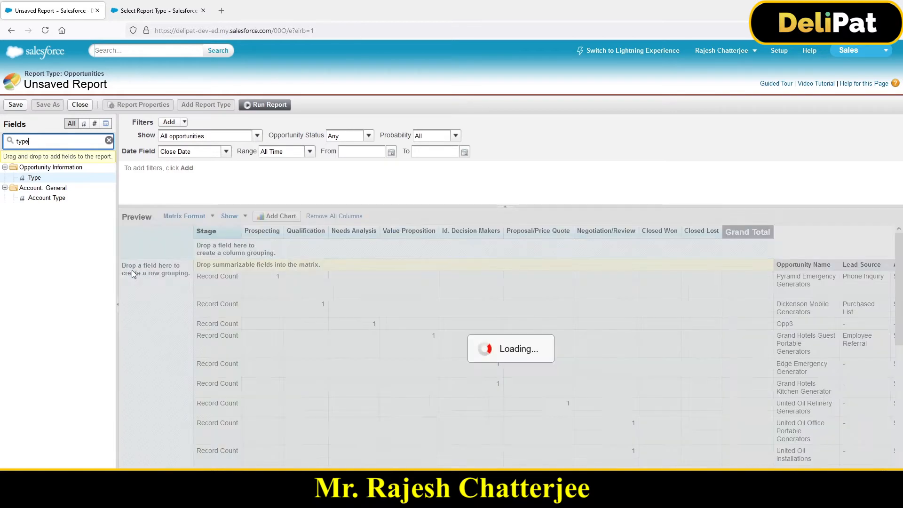
- Run the matrix report and examine the blank Type row under the Prospecting, Qualification and Needs Analysis stages
{"action": "left_click", "coordinate": [271, 105]}
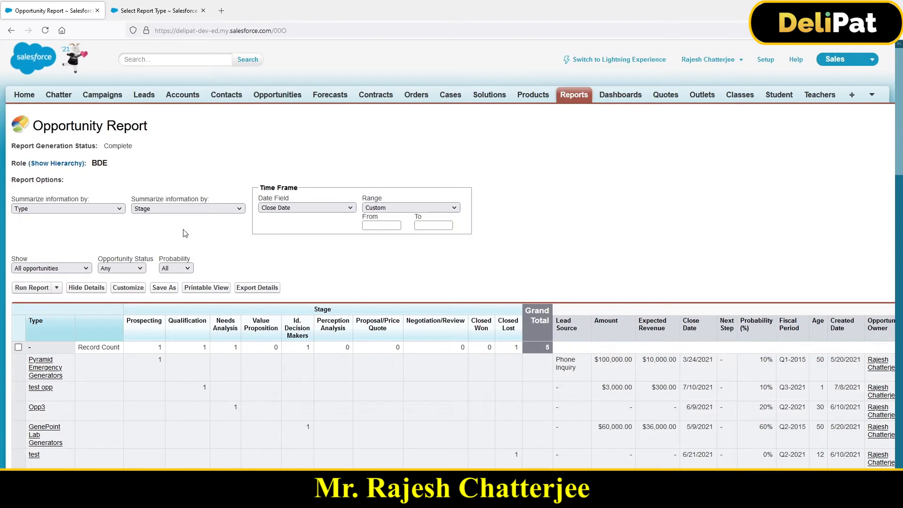
{"action": "scroll", "coordinate": [185, 229], "scroll_direction": "down", "scroll_amount": 1}
{"action": "scroll", "coordinate": [185, 229], "scroll_direction": "down", "scroll_amount": 2}
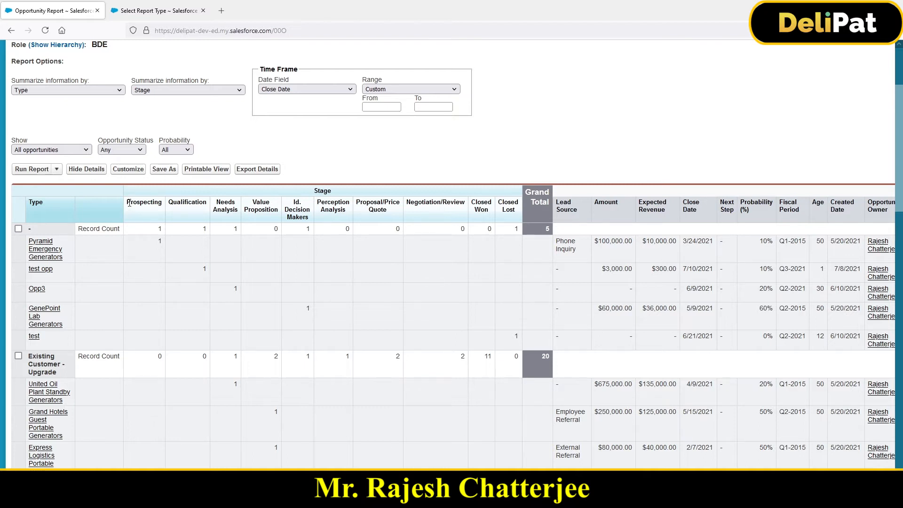
{"action": "left_click_drag", "start_coordinate": [127, 203], "coordinate": [164, 205]}
{"action": "left_click_drag", "start_coordinate": [33, 231], "coordinate": [23, 228]}
{"action": "left_click_drag", "start_coordinate": [203, 203], "coordinate": [173, 207]}
{"action": "double_click", "coordinate": [30, 228]}
{"action": "left_click_drag", "start_coordinate": [208, 270], "coordinate": [197, 271]}
{"action": "left_click_drag", "start_coordinate": [244, 214], "coordinate": [214, 212]}
{"action": "scroll", "coordinate": [40, 326], "scroll_direction": "down", "scroll_amount": 1}
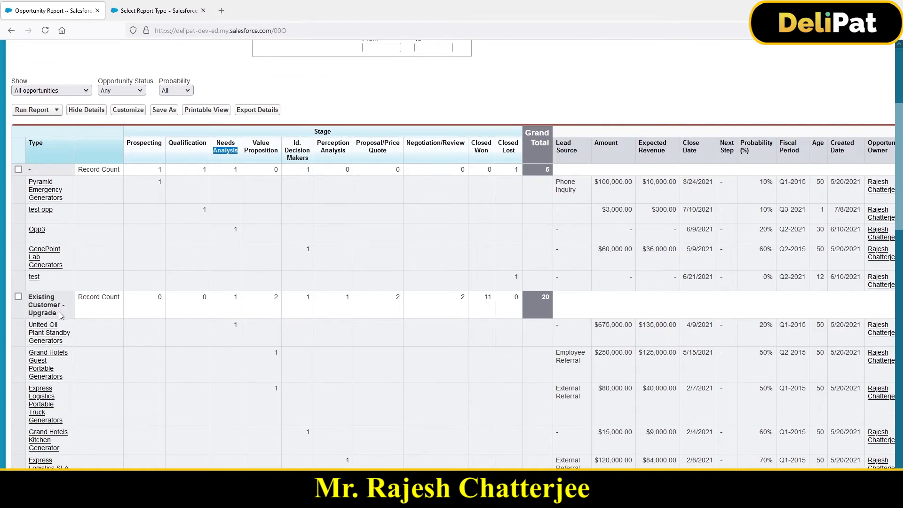
- Examine the Existing Customer - Upgrade row's record counts and individual records, especially under the Negotiation/Review stage
{"action": "left_click_drag", "start_coordinate": [60, 315], "coordinate": [29, 296]}
{"action": "left_click_drag", "start_coordinate": [240, 298], "coordinate": [233, 297]}
{"action": "left_click_drag", "start_coordinate": [410, 145], "coordinate": [467, 146]}
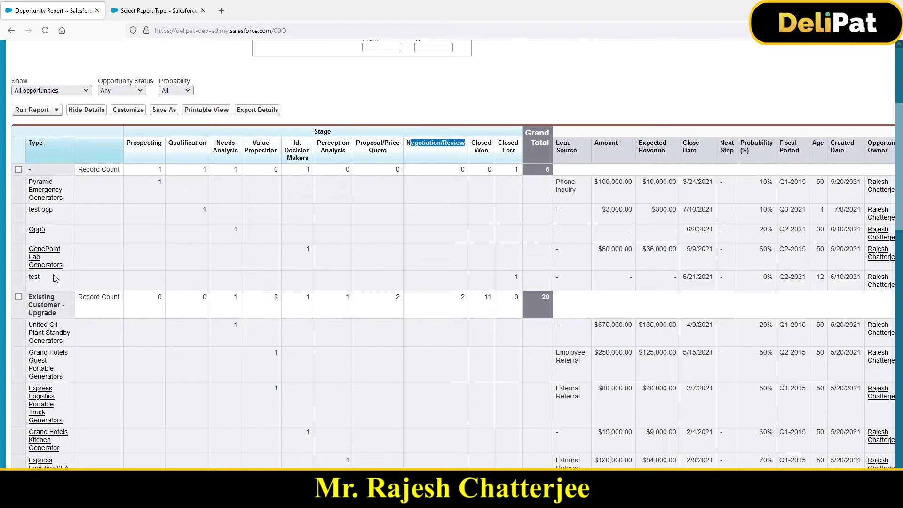
{"action": "left_click_drag", "start_coordinate": [53, 311], "coordinate": [36, 297]}
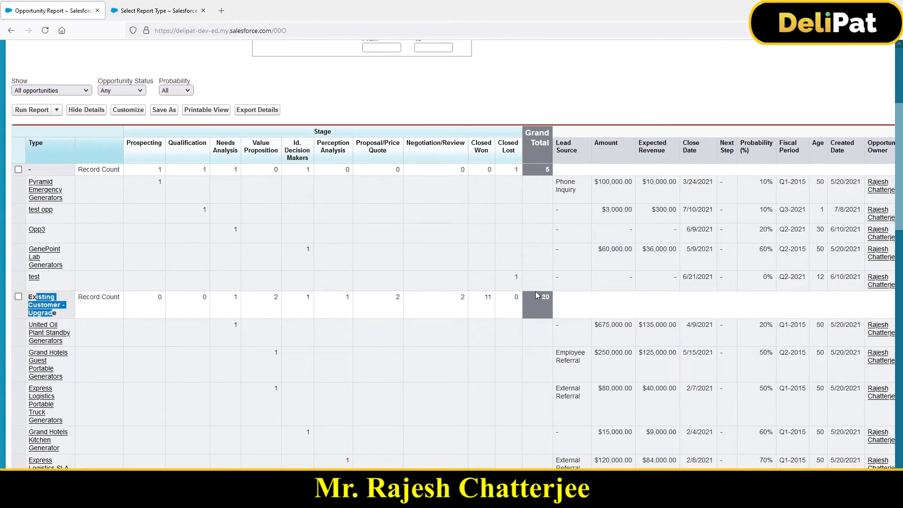
{"action": "scroll", "coordinate": [456, 304], "scroll_direction": "down", "scroll_amount": 1}
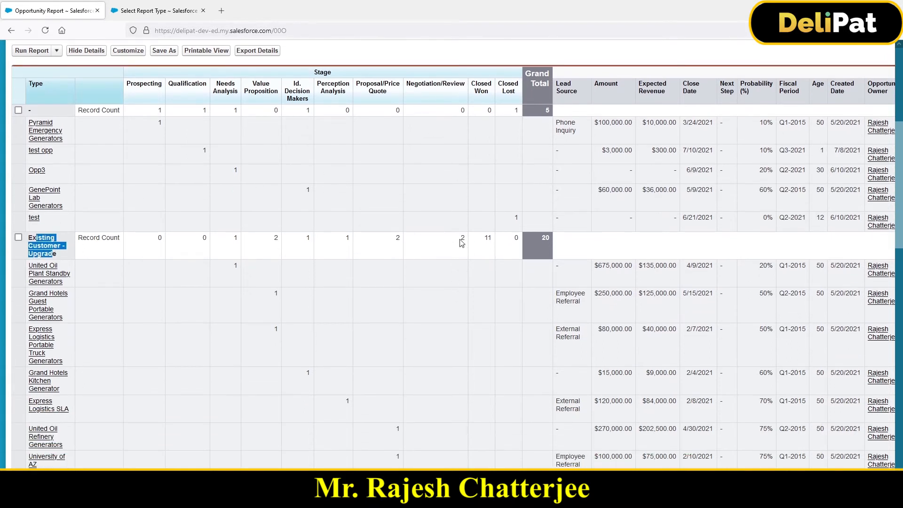
{"action": "scroll", "coordinate": [461, 240], "scroll_direction": "down", "scroll_amount": 2}
{"action": "left_click_drag", "start_coordinate": [465, 367], "coordinate": [460, 372]}
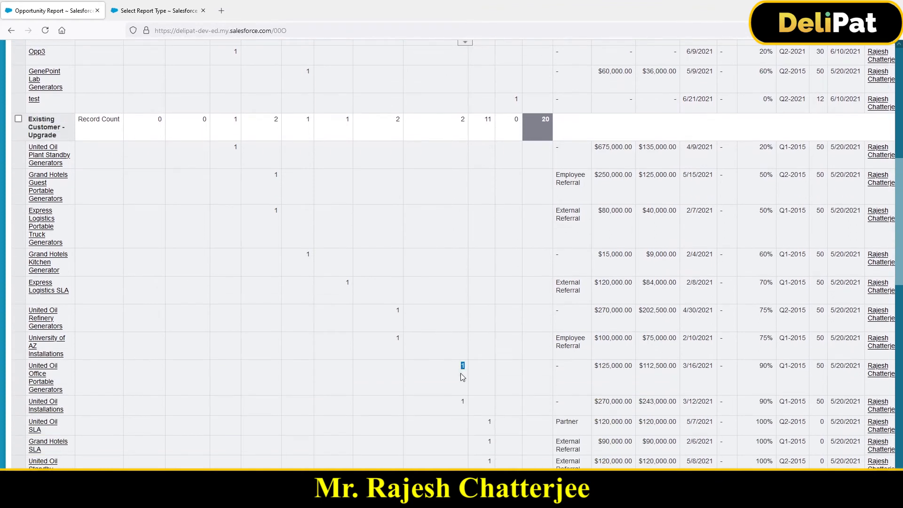
{"action": "left_click_drag", "start_coordinate": [465, 403], "coordinate": [458, 402]}
{"action": "scroll", "coordinate": [453, 392], "scroll_direction": "up", "scroll_amount": 1}
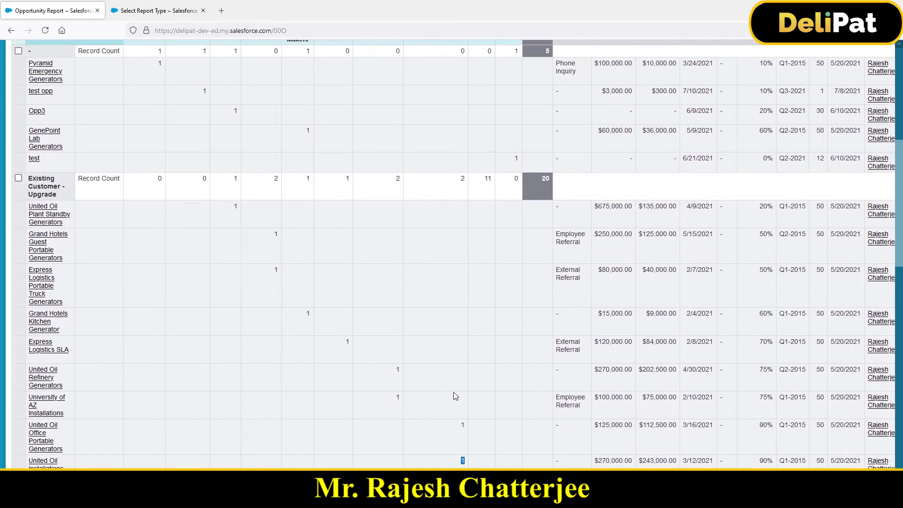
{"action": "scroll", "coordinate": [469, 163], "scroll_direction": "up", "scroll_amount": 2}
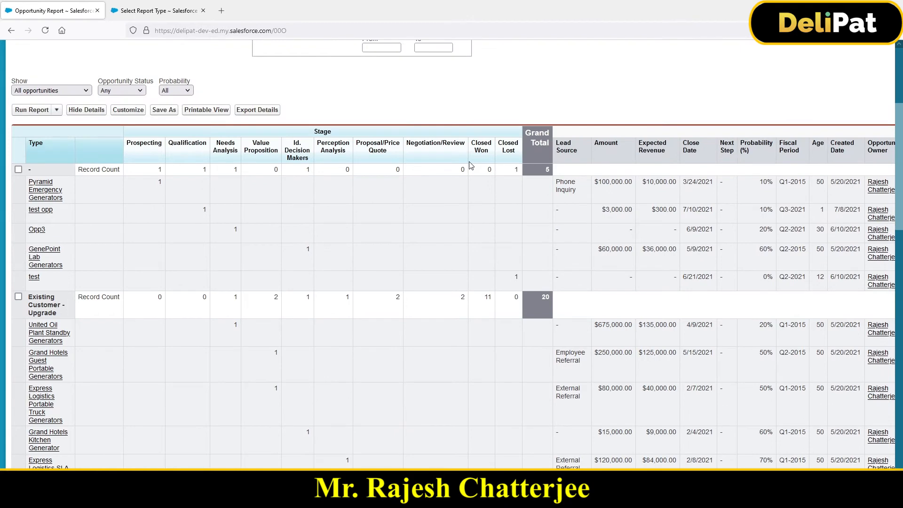
- Examine the records of the blank Type group under the Closed Lost stage
{"action": "scroll", "coordinate": [470, 165], "scroll_direction": "down", "scroll_amount": 5}
{"action": "scroll", "coordinate": [477, 160], "scroll_direction": "up", "scroll_amount": 4}
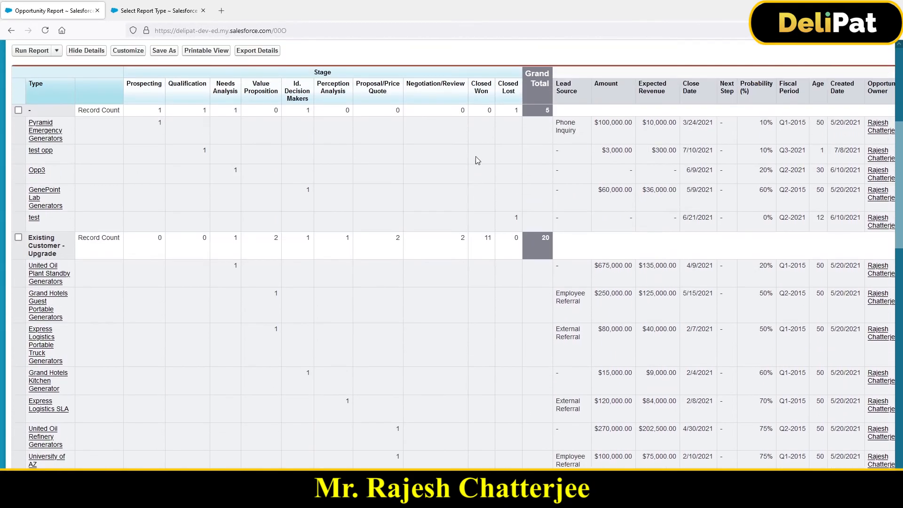
{"action": "left_click_drag", "start_coordinate": [518, 94], "coordinate": [495, 86]}
{"action": "left_click_drag", "start_coordinate": [513, 216], "coordinate": [519, 219]}
- Reopen the matrix report for customizing and switch it to the Joined format
{"action": "left_click", "coordinate": [120, 54]}
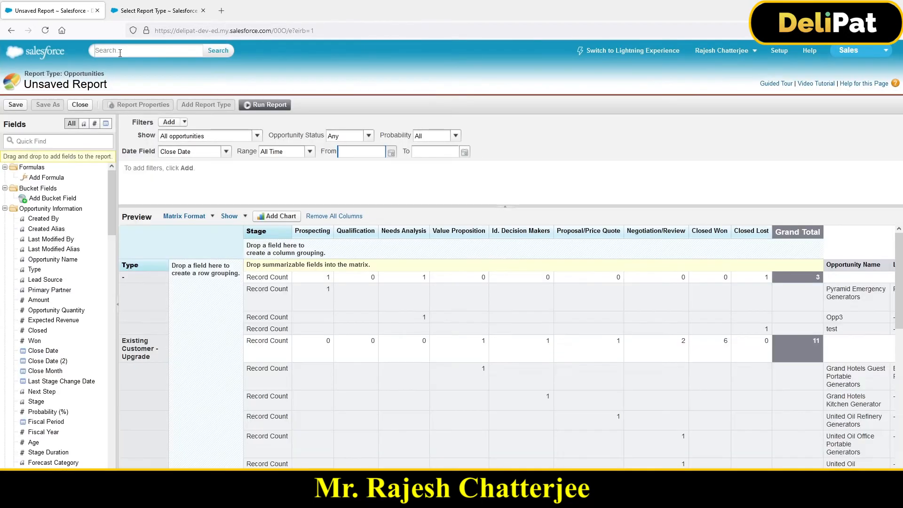
{"action": "left_click", "coordinate": [197, 217]}
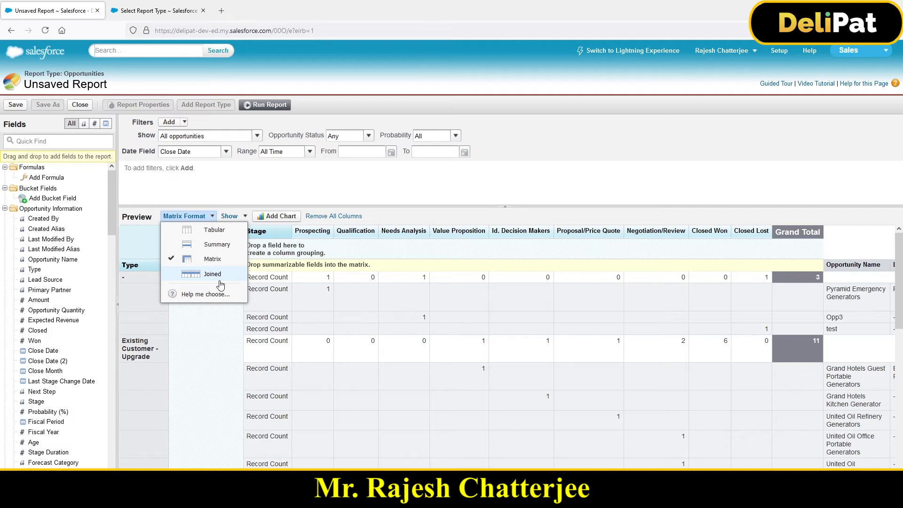
{"action": "left_click", "coordinate": [132, 11]}
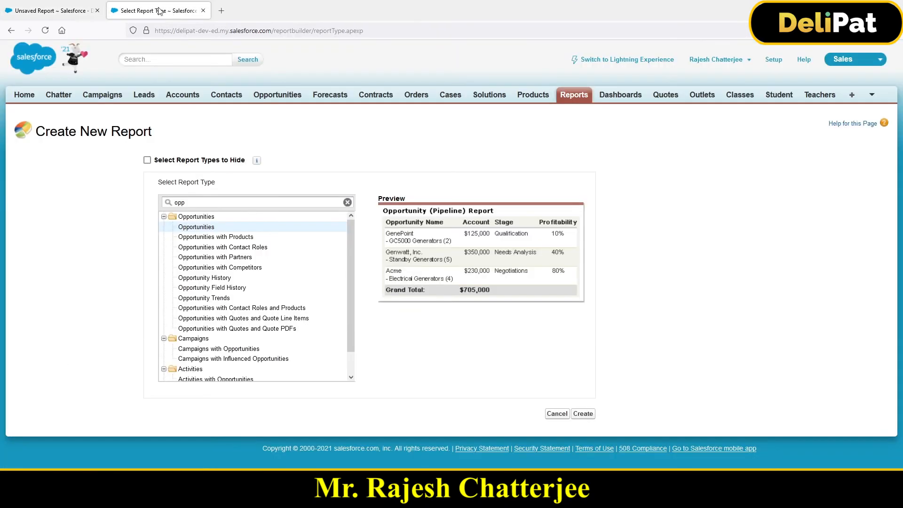
{"action": "left_click", "coordinate": [73, 9]}
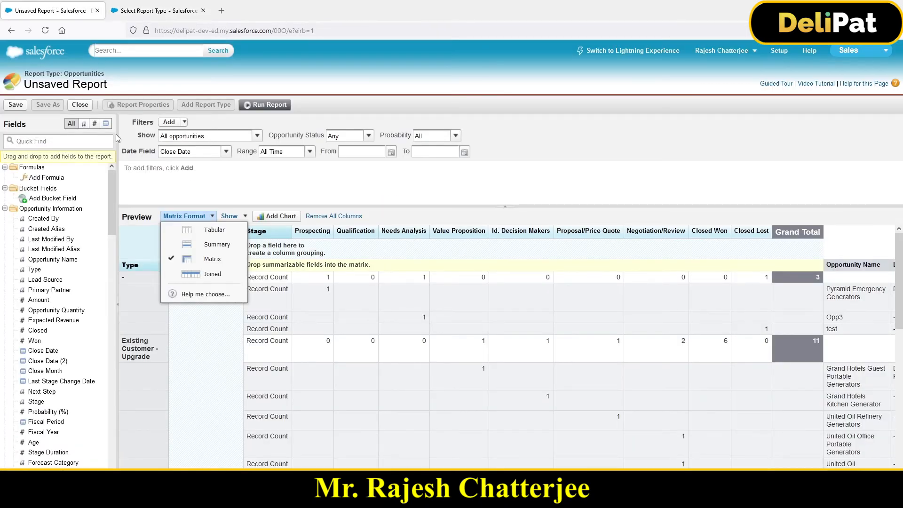
{"action": "left_click", "coordinate": [215, 276]}
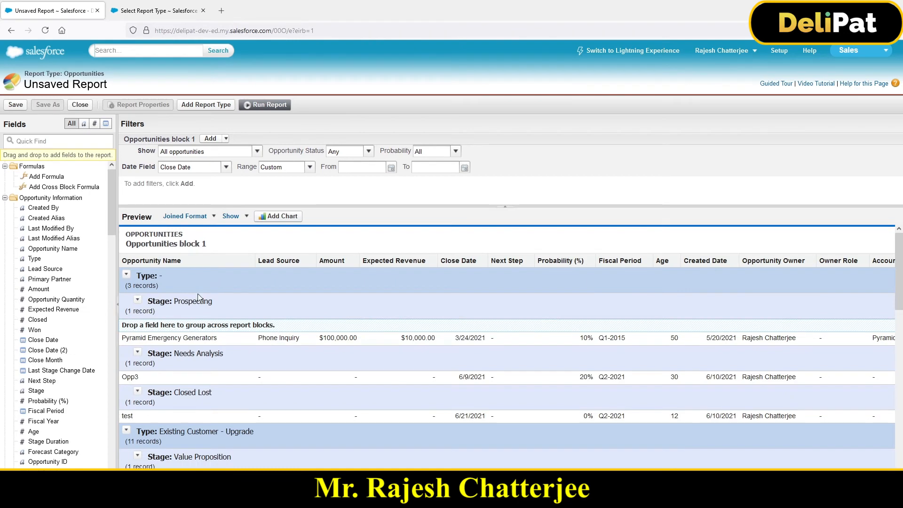
- Remove the Stage and Type groupings from the joined report
{"action": "left_click", "coordinate": [138, 299]}
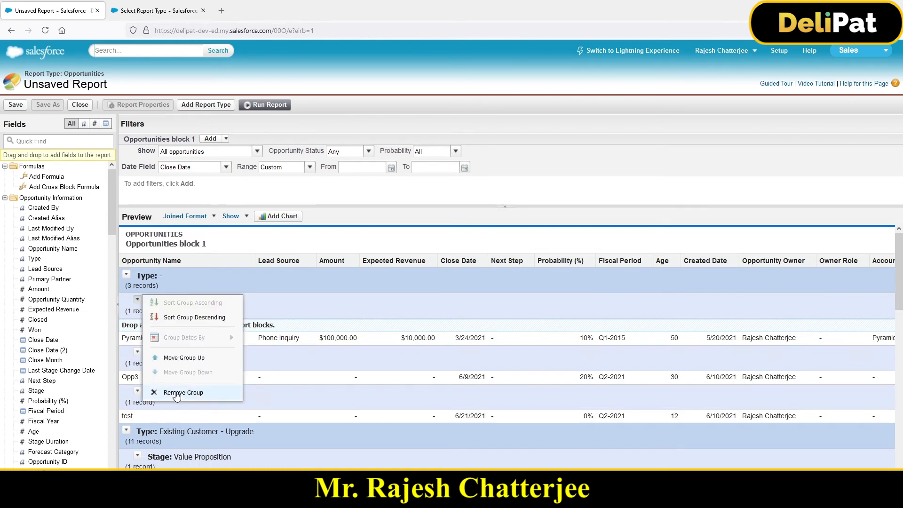
{"action": "left_click", "coordinate": [182, 393]}
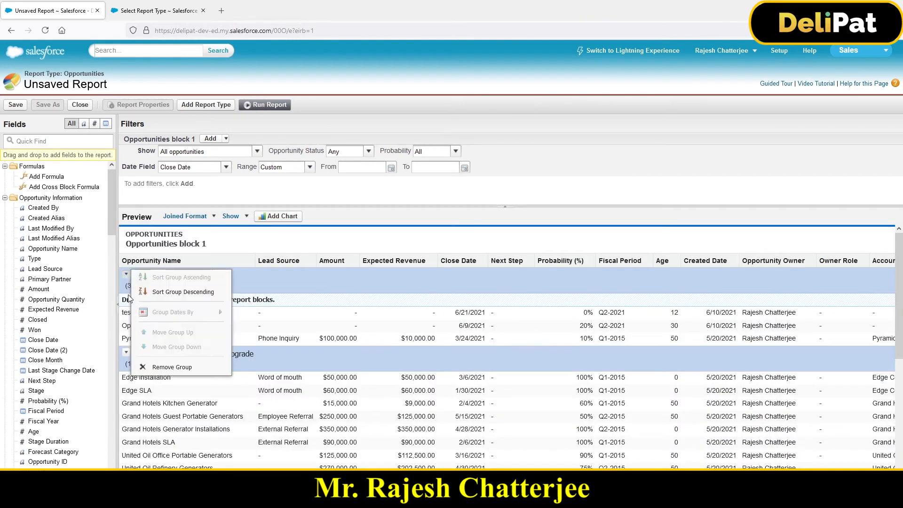
{"action": "left_click", "coordinate": [160, 368]}
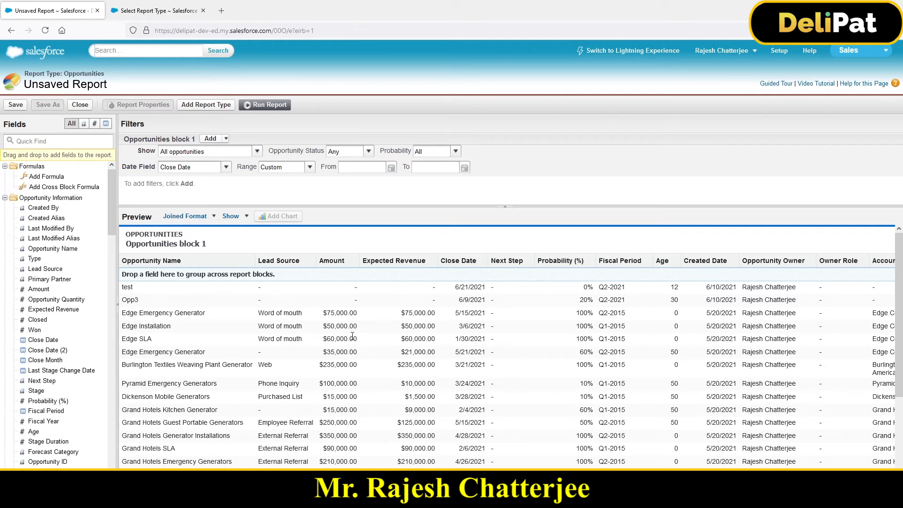
- Remove columns from Opportunities block 1, keeping only Opportunity Name, Lead Source, Amount and Account Name
{"action": "left_click_drag", "start_coordinate": [466, 262], "coordinate": [71, 271]}
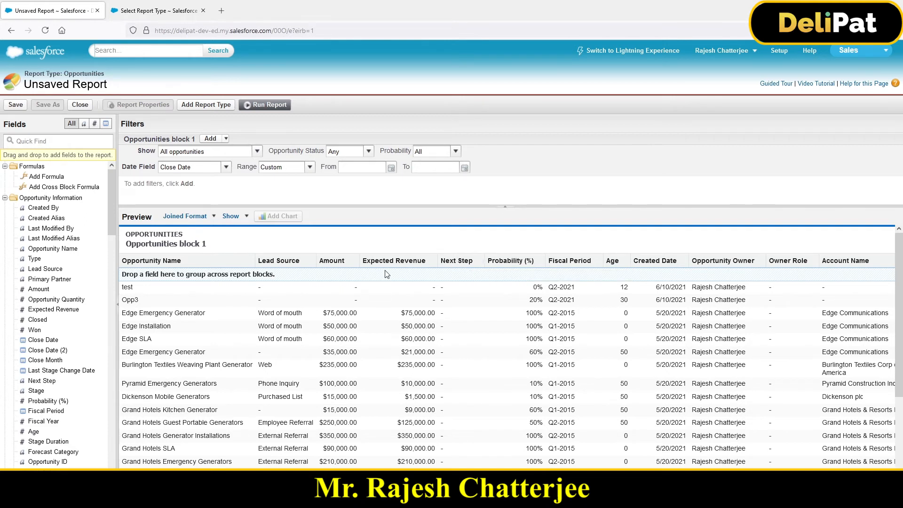
{"action": "left_click_drag", "start_coordinate": [388, 260], "coordinate": [34, 256]}
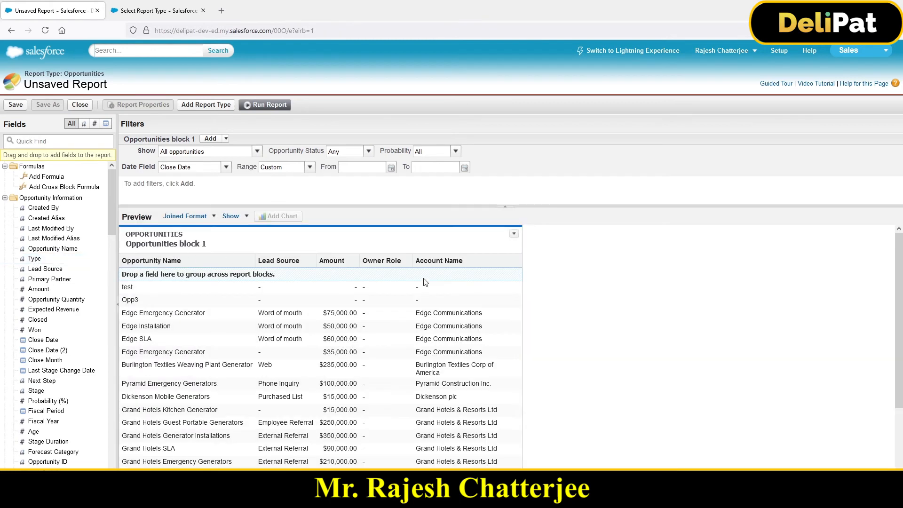
{"action": "left_click", "coordinate": [383, 261]}
{"action": "left_click_drag", "start_coordinate": [380, 262], "coordinate": [52, 281]}
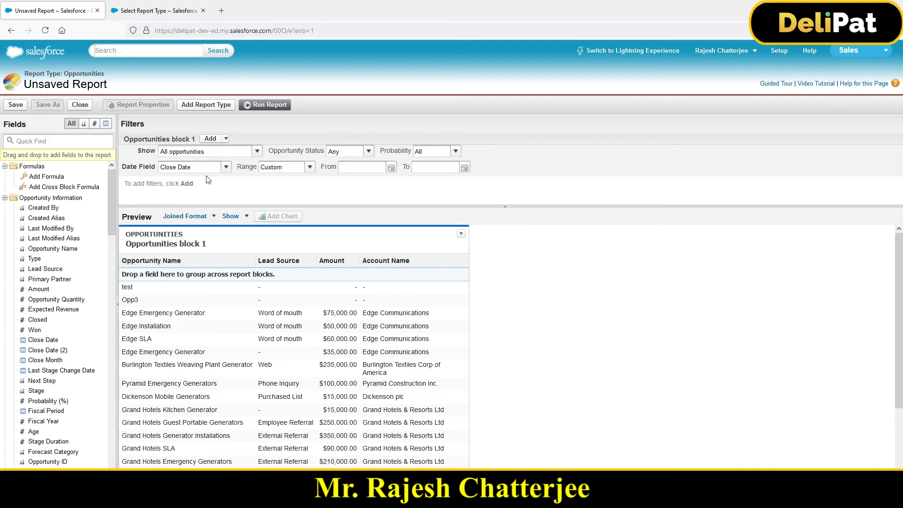
- Set the Close Date range of Opportunities block 1 to This Month
{"action": "left_click", "coordinate": [304, 168]}
{"action": "scroll", "coordinate": [291, 301], "scroll_direction": "down", "scroll_amount": 8}
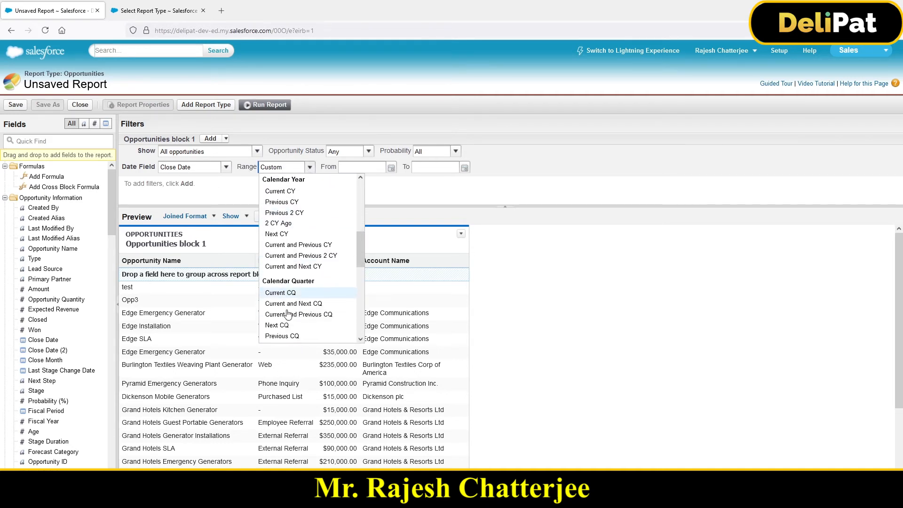
{"action": "scroll", "coordinate": [285, 310], "scroll_direction": "down", "scroll_amount": 2}
{"action": "left_click", "coordinate": [282, 295]}
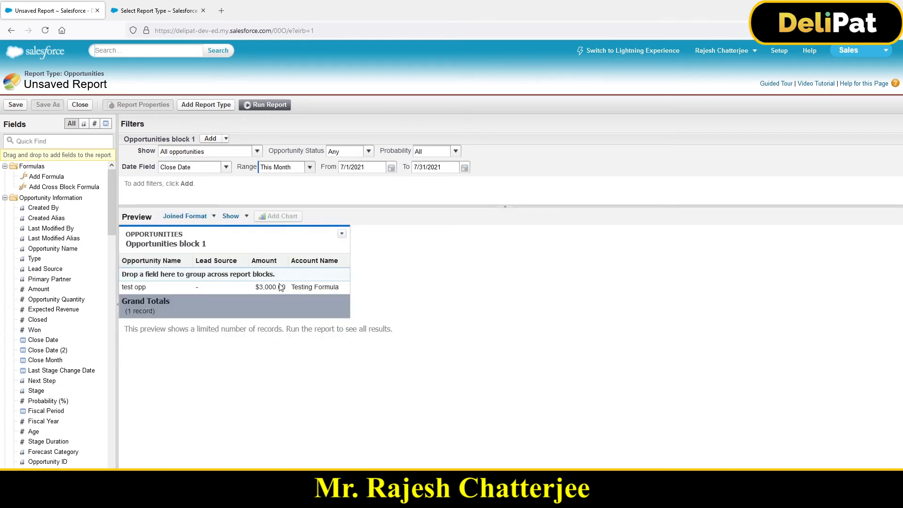
- Set the Close Date range of Opportunities block 1 to All Time
{"action": "left_click", "coordinate": [310, 171]}
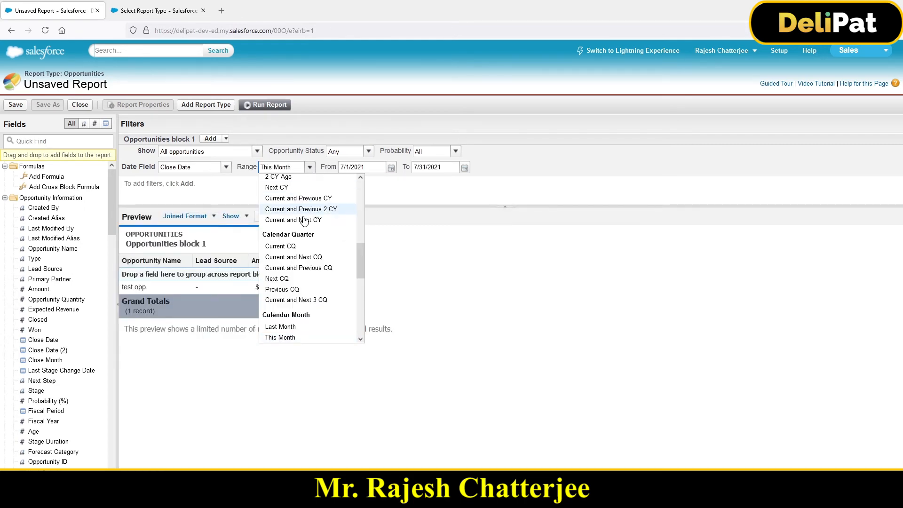
{"action": "scroll", "coordinate": [301, 219], "scroll_direction": "up", "scroll_amount": 10}
{"action": "left_click", "coordinate": [292, 178]}
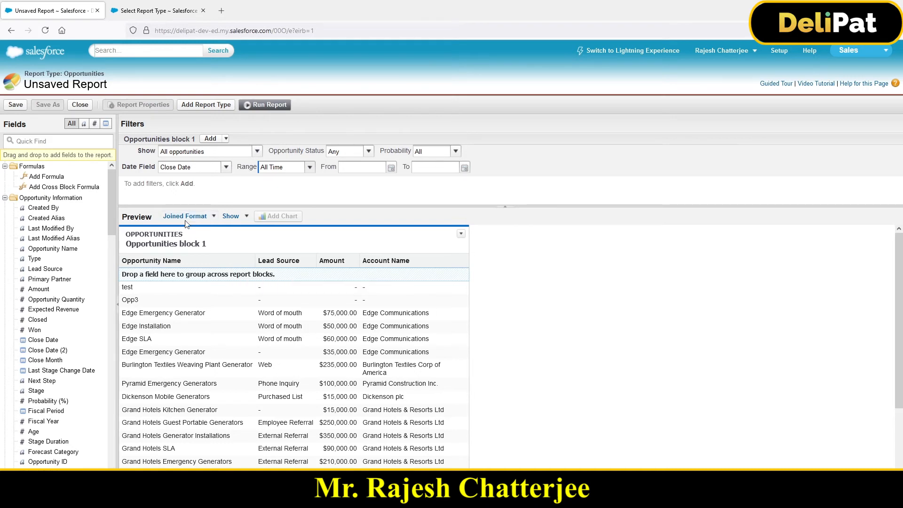
- Add Opportunities with Products as an additional report type to the joined report
{"action": "left_click", "coordinate": [206, 105]}
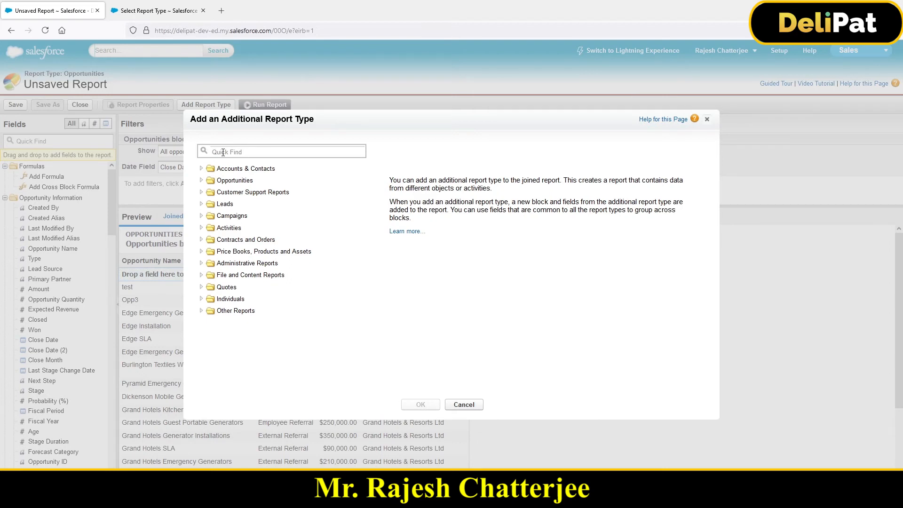
{"action": "left_click", "coordinate": [223, 152]}
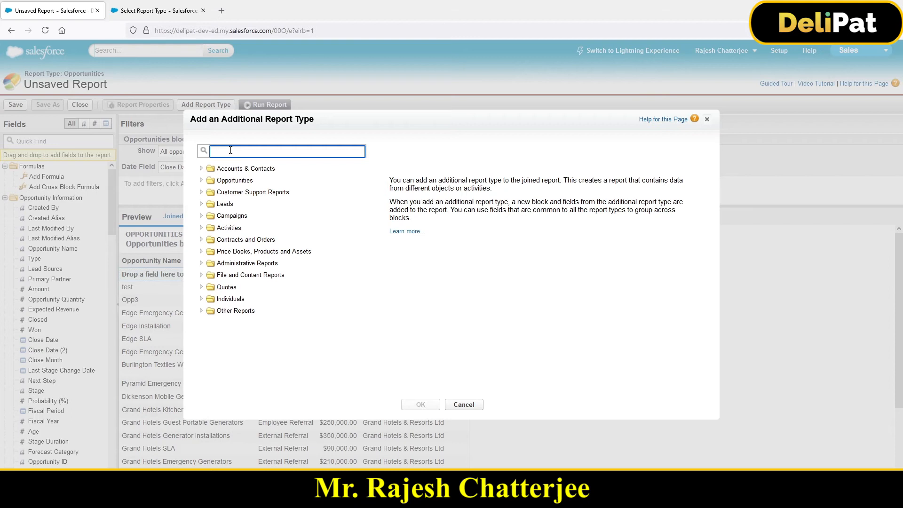
{"action": "type", "text": "opp"}
{"action": "left_click", "coordinate": [250, 180]}
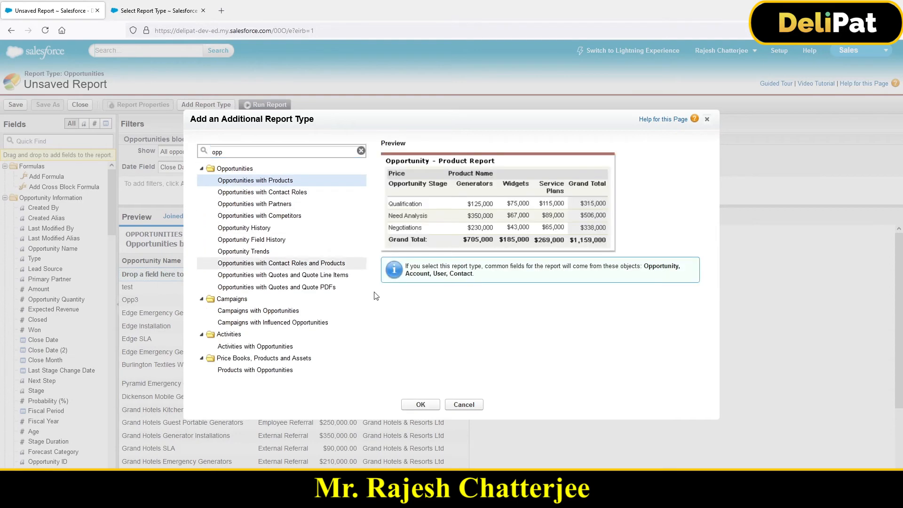
{"action": "left_click", "coordinate": [433, 405]}
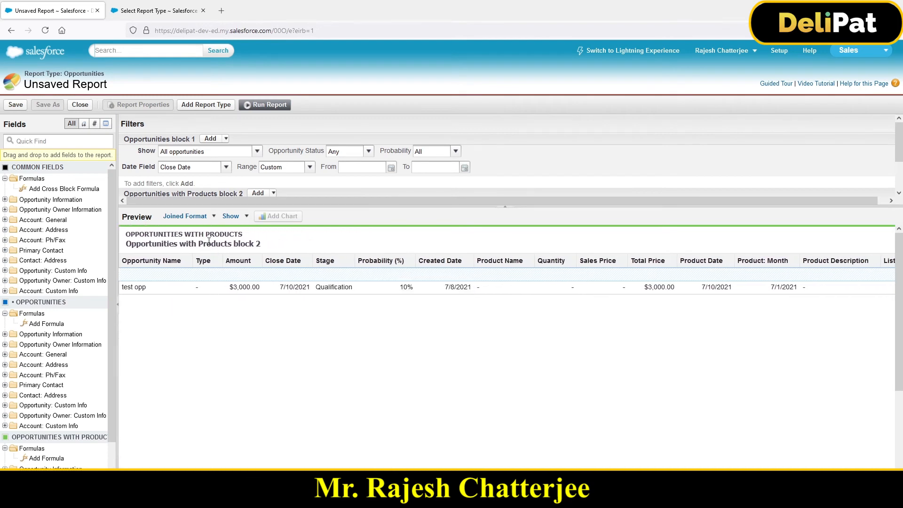
- Remove the Probability, Created Date, Product Name, Quantity, Sales Price, Total Price, Product Date, Product: Month and Product Description columns from Opportunities with Products block 2
{"action": "left_click", "coordinate": [386, 264]}
{"action": "left_click", "coordinate": [438, 263], "text": "ctrl"}
{"action": "left_click", "coordinate": [498, 264], "text": "ctrl"}
{"action": "left_click", "coordinate": [560, 264], "text": "ctrl"}
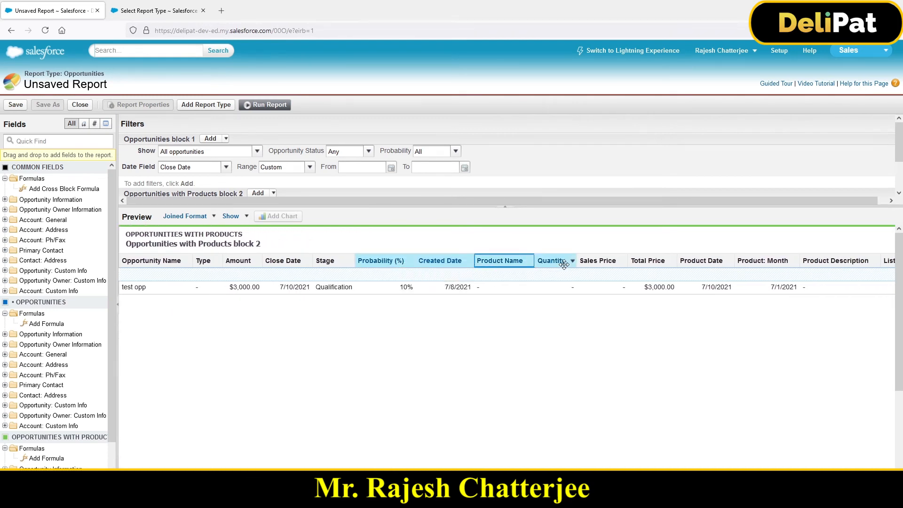
{"action": "left_click", "coordinate": [596, 264], "text": "ctrl"}
{"action": "left_click", "coordinate": [634, 263], "text": "ctrl"}
{"action": "left_click", "coordinate": [706, 263], "text": "ctrl"}
{"action": "left_click", "coordinate": [764, 262], "text": "ctrl"}
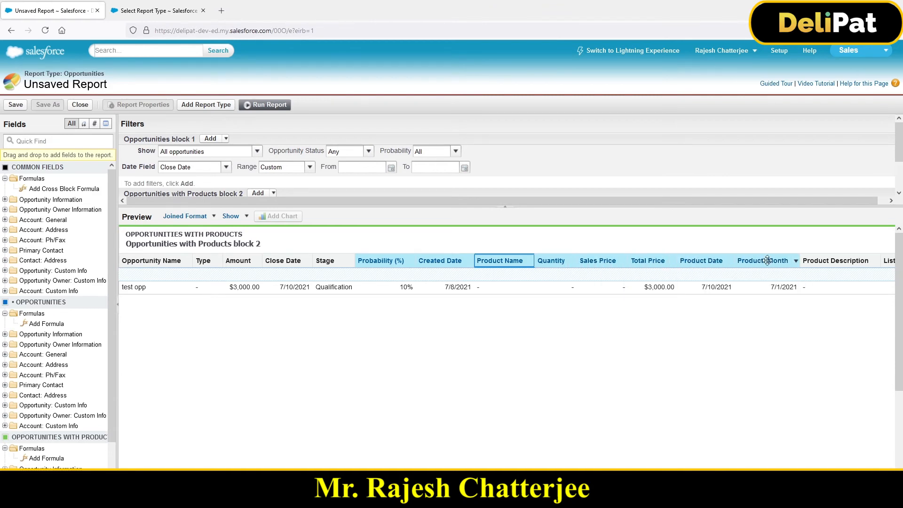
{"action": "left_click", "coordinate": [832, 260], "text": "ctrl"}
{"action": "left_click_drag", "start_coordinate": [833, 260], "coordinate": [52, 245]}
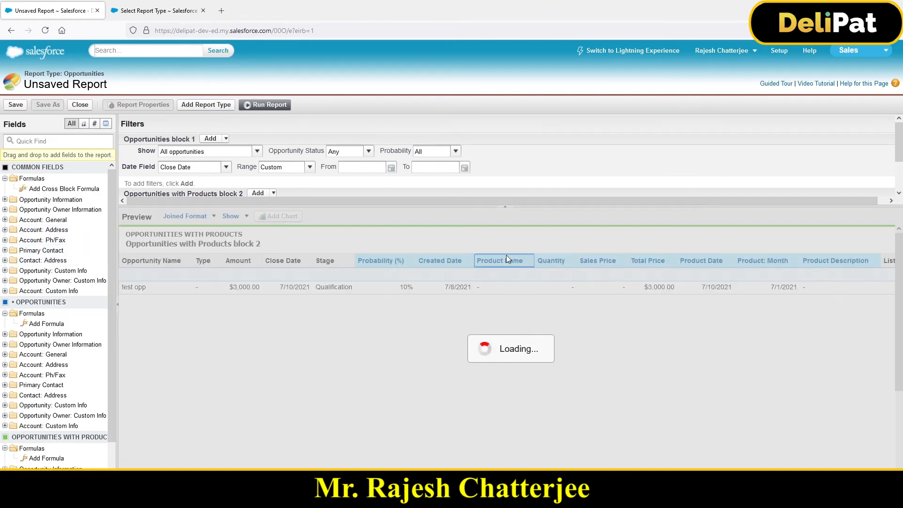
- Remove the Stage, List Price, Product Code, Active Product, Opportunity Owner and Owner Role columns from Opportunities with Products block 2
{"action": "left_click", "coordinate": [498, 262]}
{"action": "left_click", "coordinate": [540, 261], "text": "ctrl"}
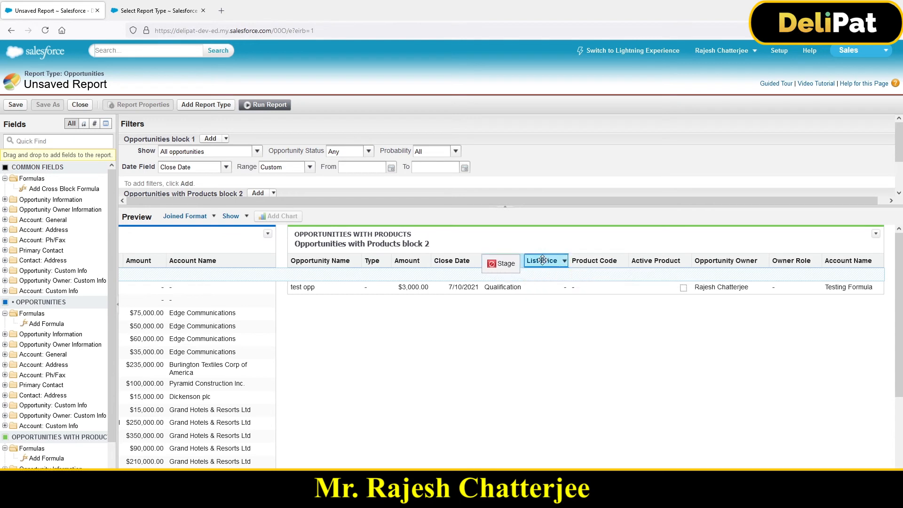
{"action": "left_click", "coordinate": [594, 261], "text": "ctrl"}
{"action": "left_click", "coordinate": [655, 262], "text": "ctrl"}
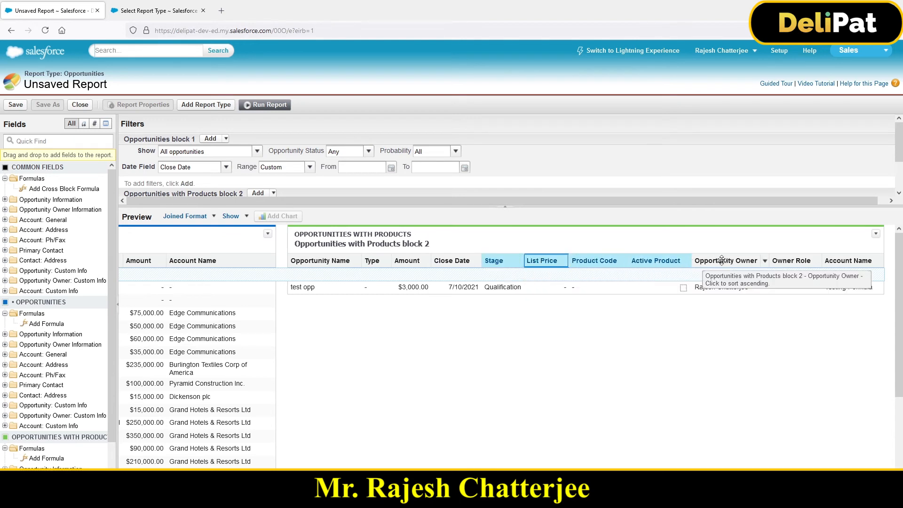
{"action": "left_click", "coordinate": [720, 261], "text": "ctrl"}
{"action": "left_click", "coordinate": [792, 260], "text": "ctrl"}
{"action": "left_click_drag", "start_coordinate": [792, 260], "coordinate": [181, 304]}
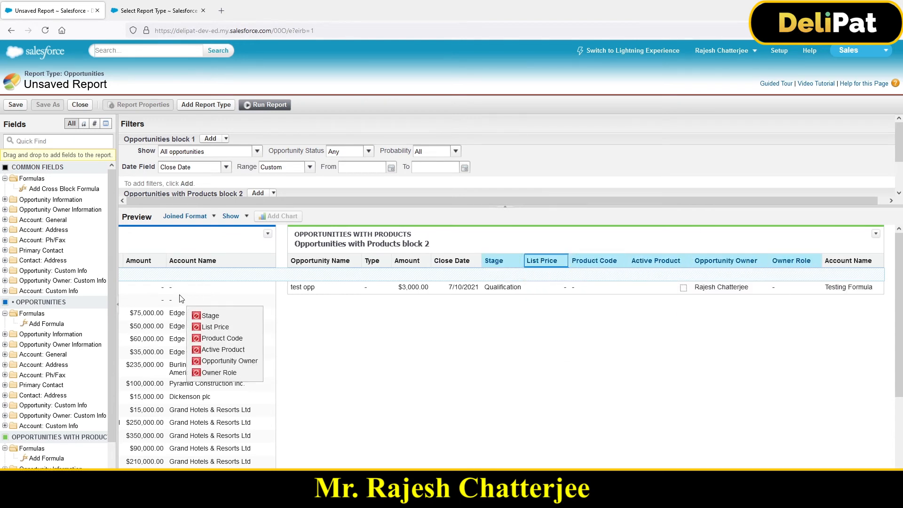
{"action": "left_click_drag", "start_coordinate": [545, 262], "coordinate": [3, 317]}
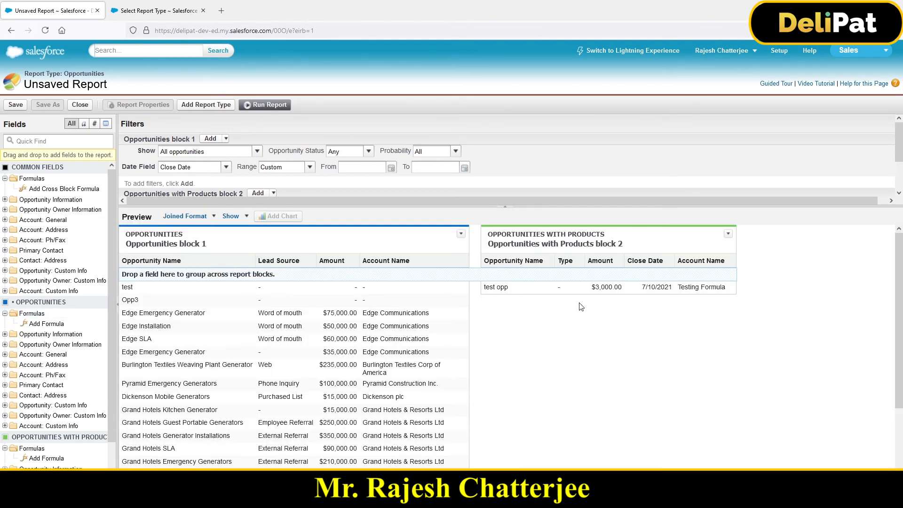
- Set the Close Date range of Opportunities with Products block 2 to All Time
{"action": "scroll", "coordinate": [203, 165], "scroll_direction": "down", "scroll_amount": 2}
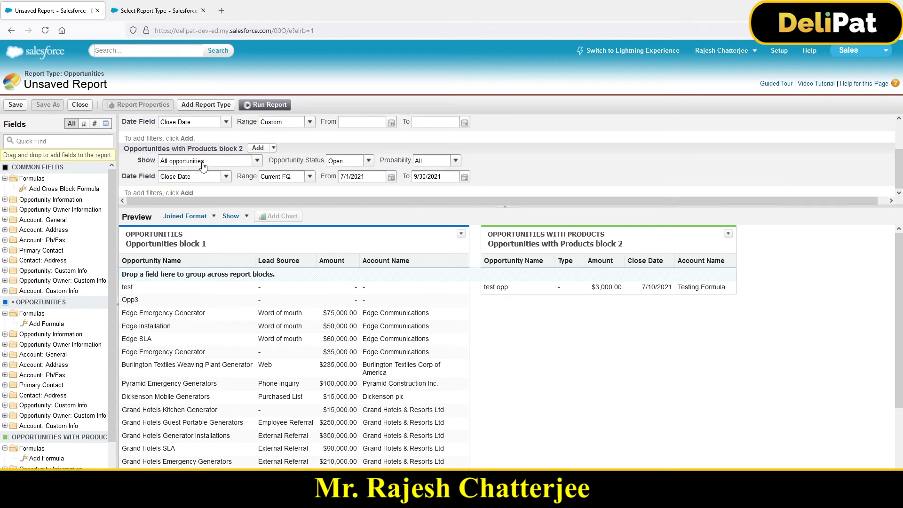
{"action": "left_click_drag", "start_coordinate": [124, 149], "coordinate": [239, 150]}
{"action": "left_click", "coordinate": [244, 150]}
{"action": "triple_click", "coordinate": [245, 150]}
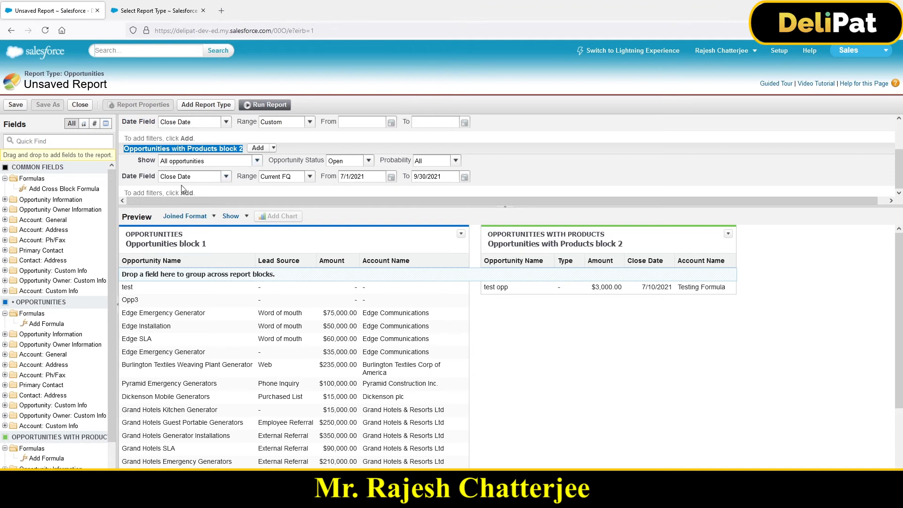
{"action": "left_click", "coordinate": [309, 176]}
{"action": "left_click", "coordinate": [300, 188]}
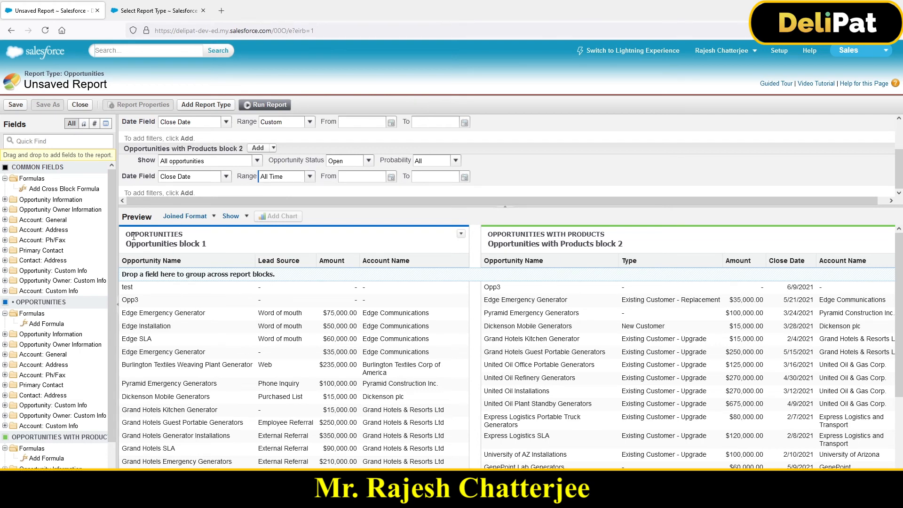
- Group the joined report across both blocks by the common field Stage
{"action": "mouse_move", "coordinate": [133, 237]}
{"action": "left_mouse_down"}
{"action": "mouse_move", "coordinate": [204, 244]}
{"action": "mouse_move", "coordinate": [143, 235]}
{"action": "left_mouse_up"}
{"action": "left_click", "coordinate": [51, 140]}
{"action": "type", "text": "stage"}
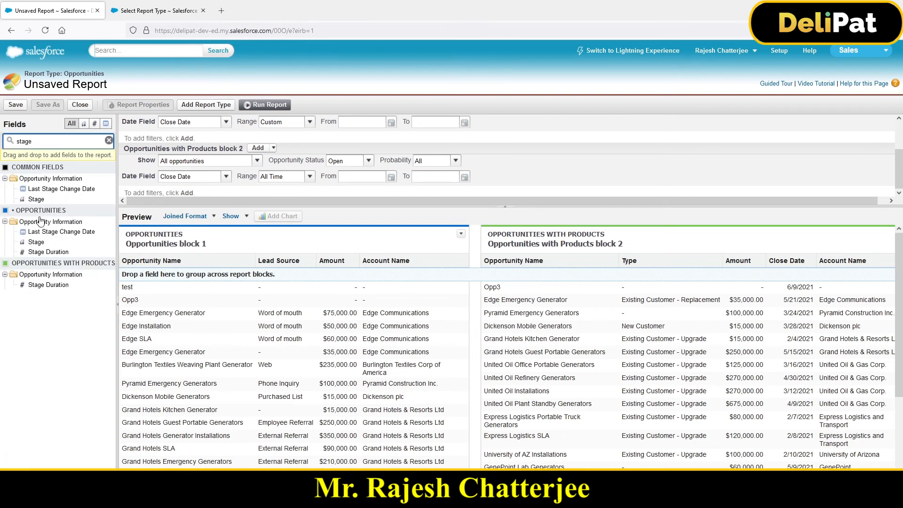
{"action": "left_click_drag", "start_coordinate": [36, 198], "coordinate": [177, 273]}
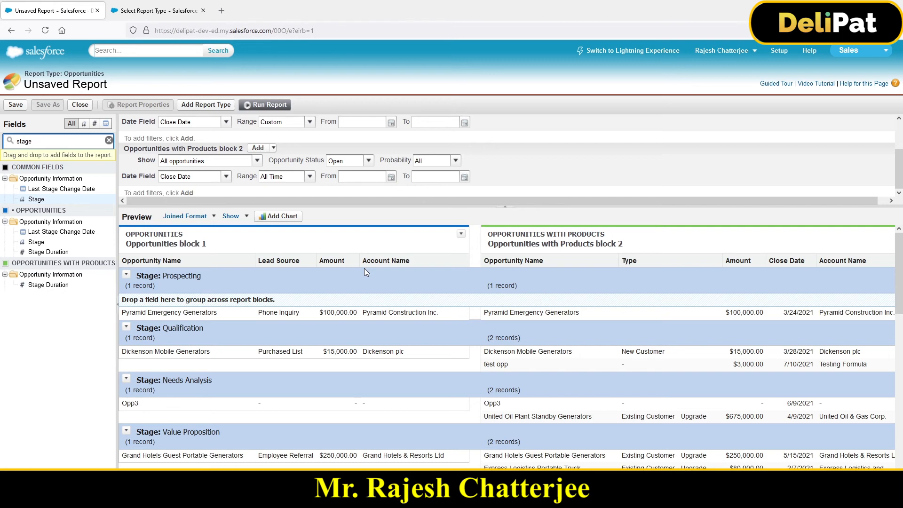
- Run the joined report and look through the results of both blocks
{"action": "left_click", "coordinate": [268, 105]}
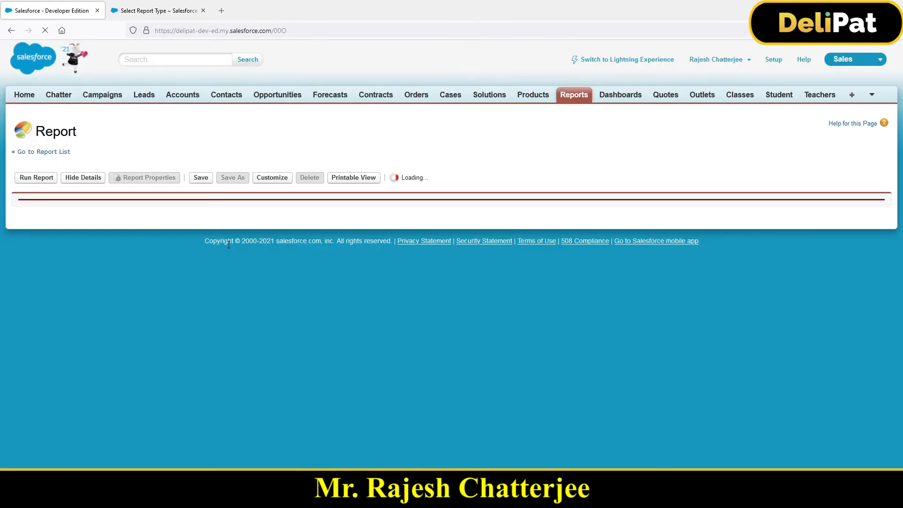
{"action": "scroll", "coordinate": [170, 305], "scroll_direction": "down", "scroll_amount": 6}
{"action": "scroll", "coordinate": [168, 305], "scroll_direction": "up", "scroll_amount": 6}
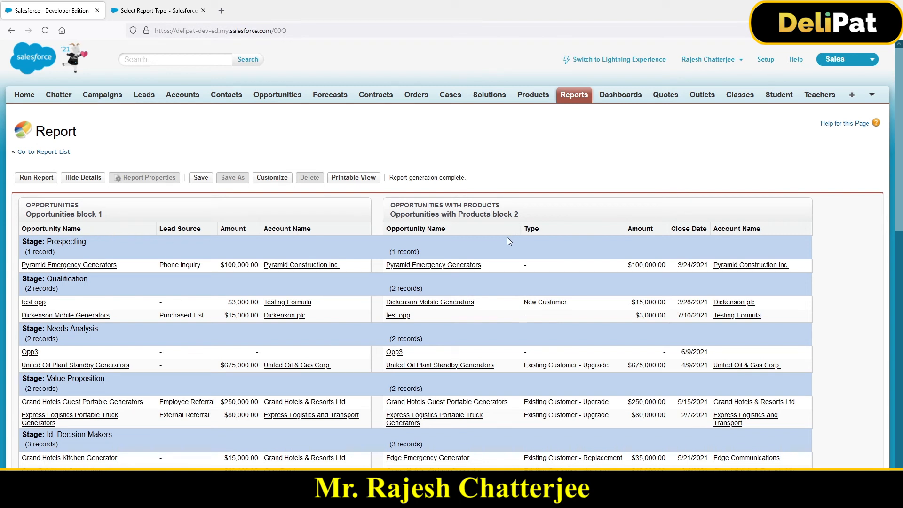
- Return to customizing the report and save it as "Opp report In Classic" in the Sales Report folder
{"action": "left_click", "coordinate": [274, 179]}
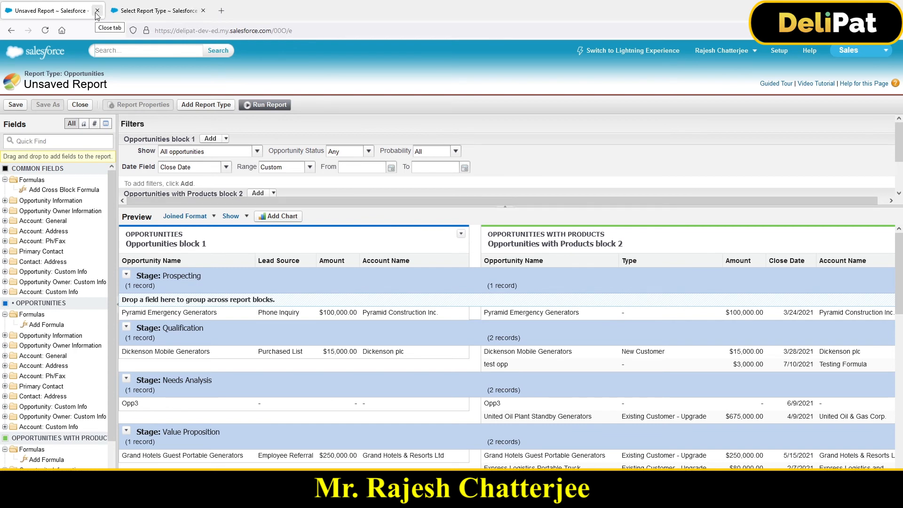
{"action": "left_click", "coordinate": [15, 105]}
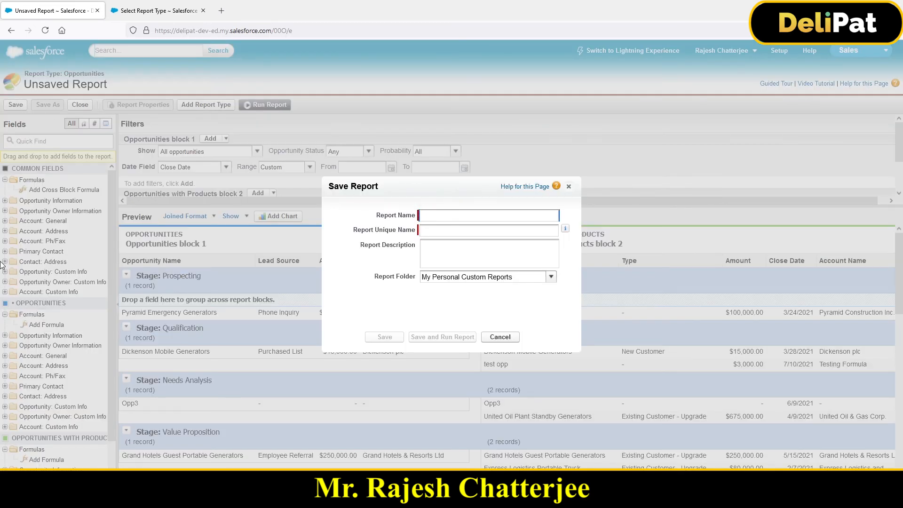
{"action": "type", "text": "Opp report In Classic"}
{"action": "left_click", "coordinate": [551, 278]}
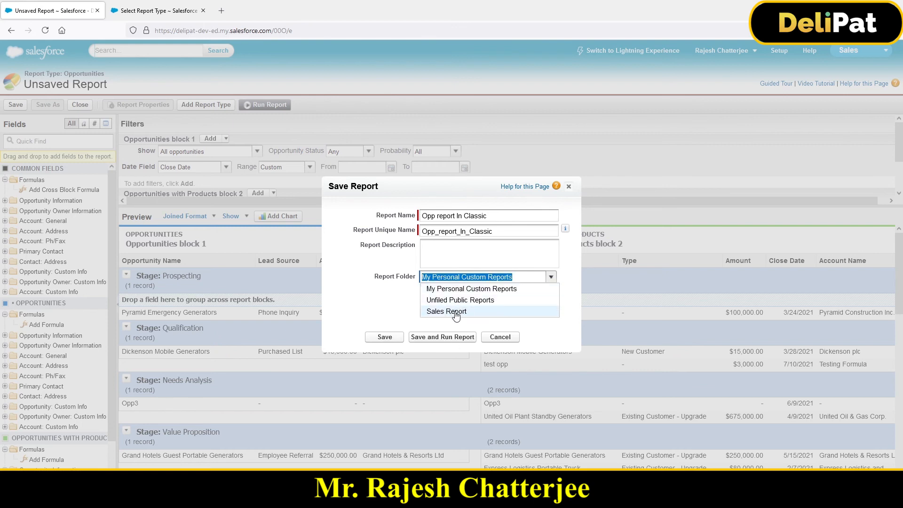
{"action": "left_click", "coordinate": [455, 312]}
{"action": "left_click", "coordinate": [389, 337]}
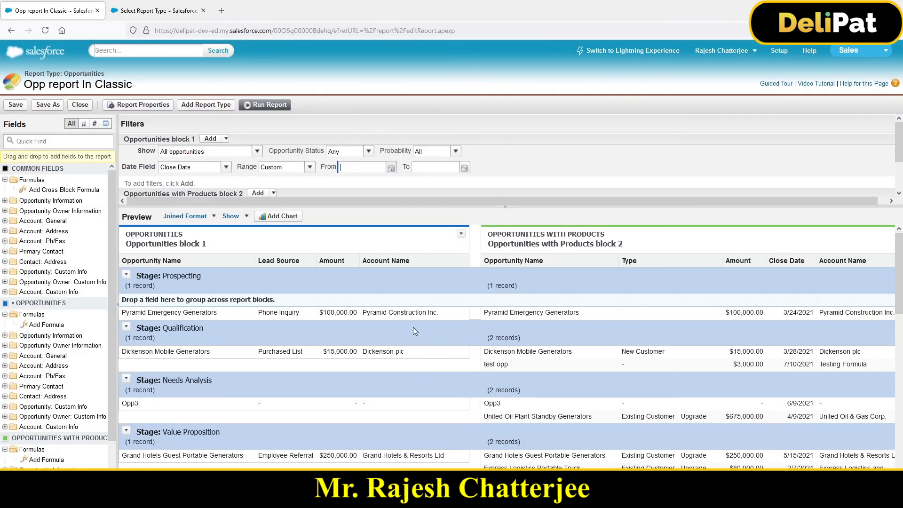
- Switch to Lightning Experience and open "Opp report In Classic" from the recent reports to view its two blocks
{"action": "left_click", "coordinate": [652, 52]}
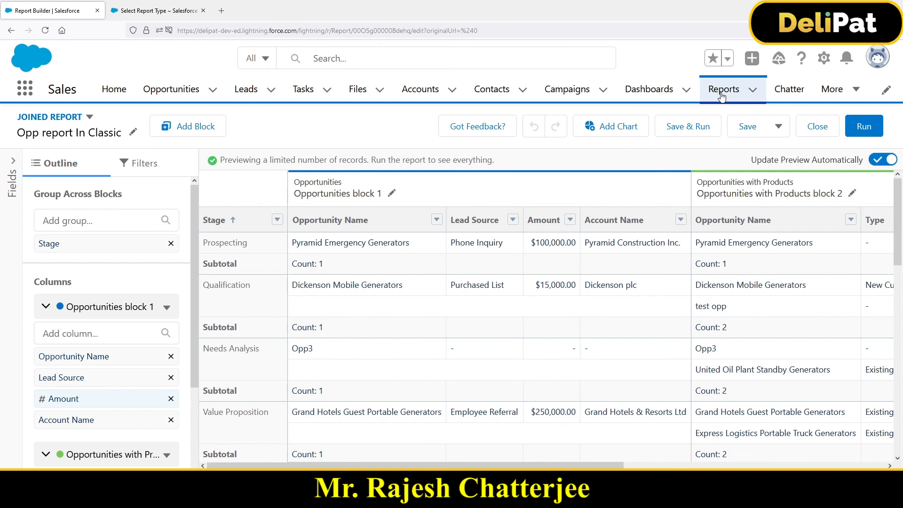
{"action": "left_click", "coordinate": [723, 94]}
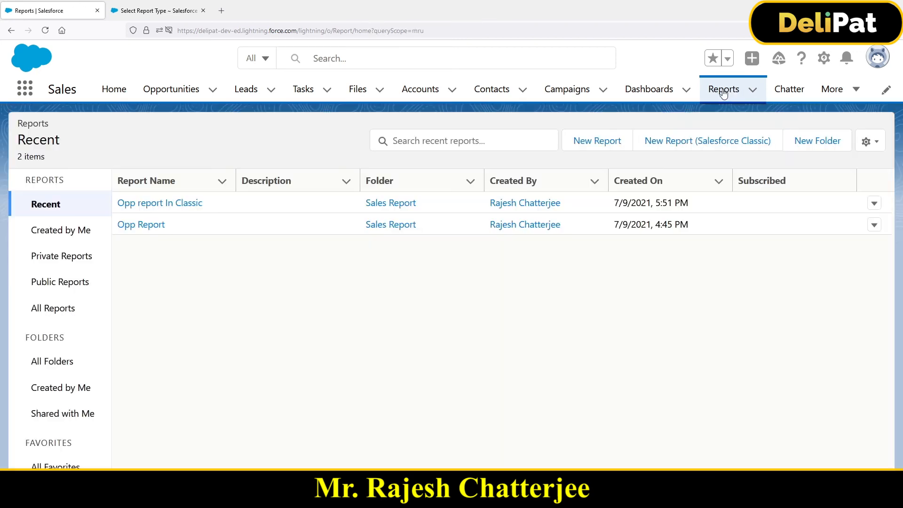
{"action": "left_click", "coordinate": [148, 205]}
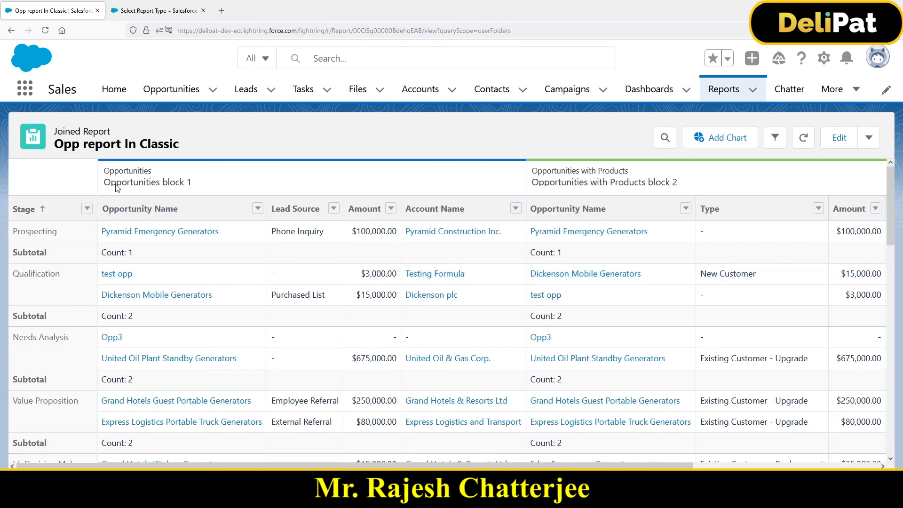
{"action": "left_click_drag", "start_coordinate": [104, 182], "coordinate": [183, 185]}
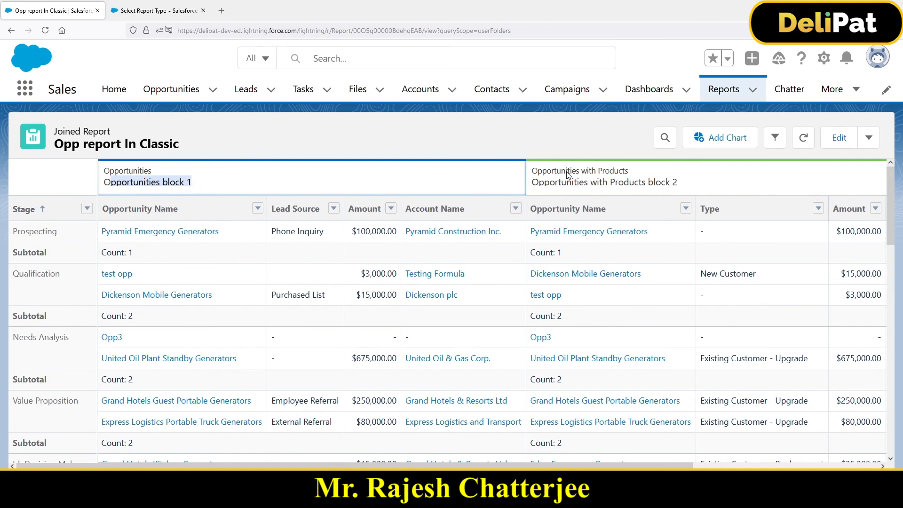
{"action": "left_click_drag", "start_coordinate": [550, 183], "coordinate": [636, 187]}
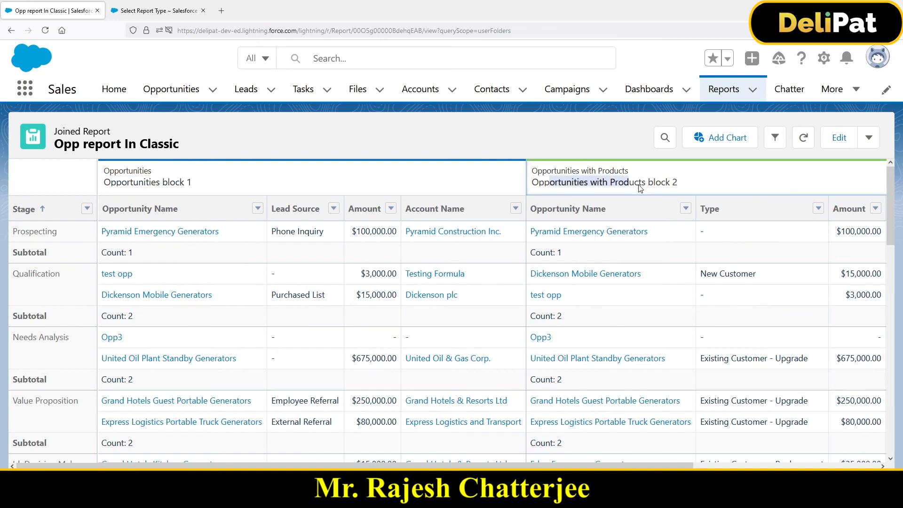
- Open the joined report for editing and examine the filters of Opportunities block 1 and Opportunities with Products block 2
{"action": "left_click", "coordinate": [835, 148]}
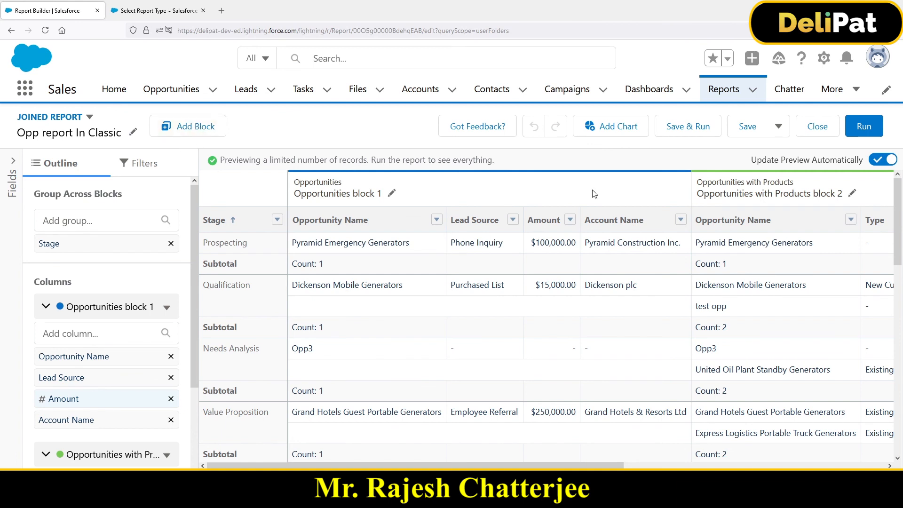
{"action": "left_click", "coordinate": [151, 171]}
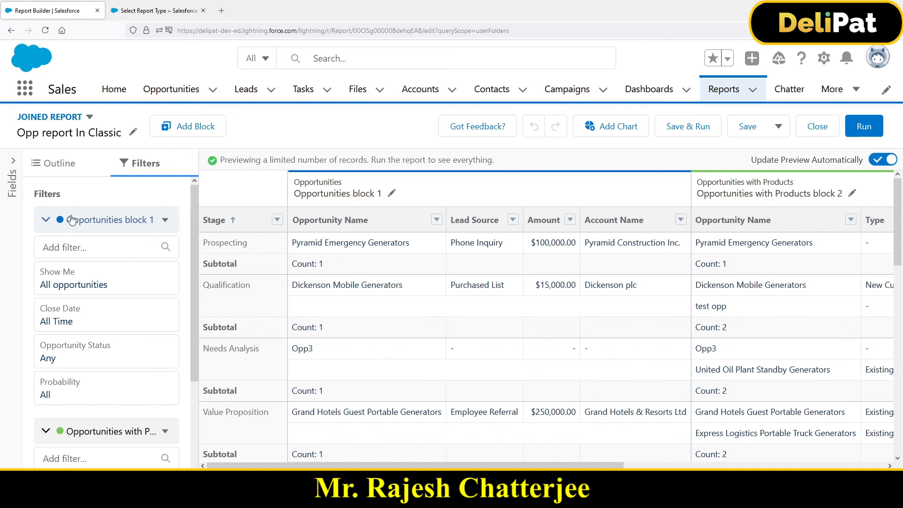
{"action": "left_click", "coordinate": [46, 220]}
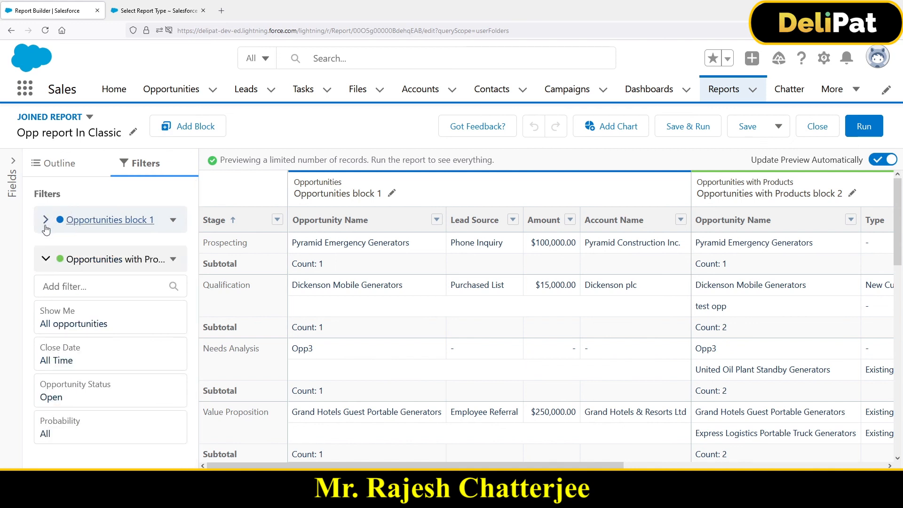
{"action": "left_click", "coordinate": [41, 262]}
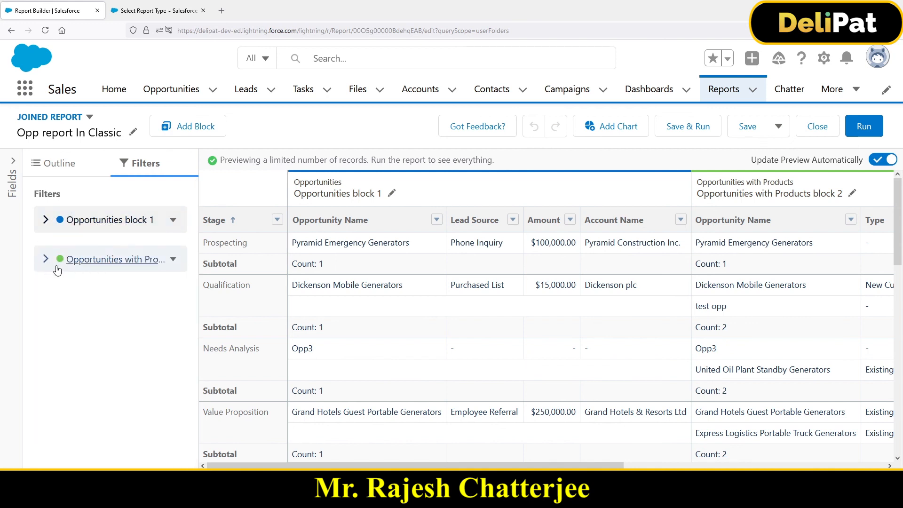
{"action": "left_click", "coordinate": [47, 220]}
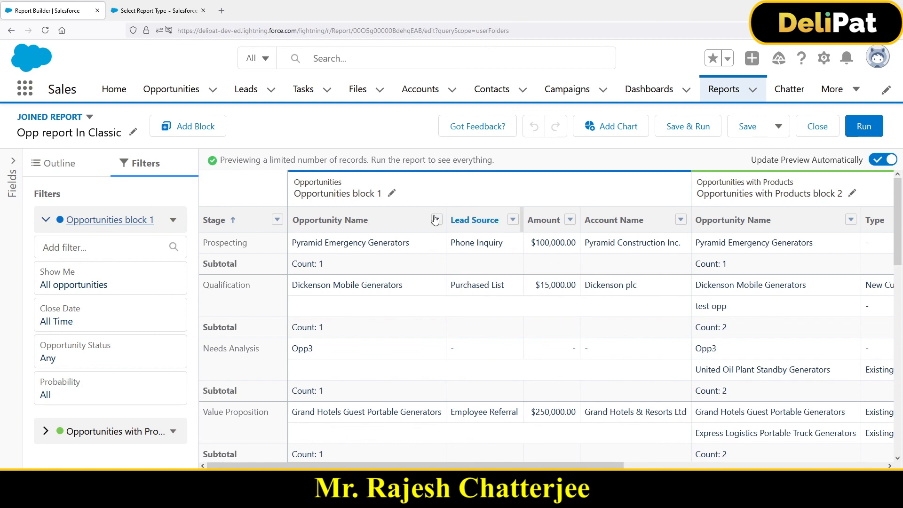